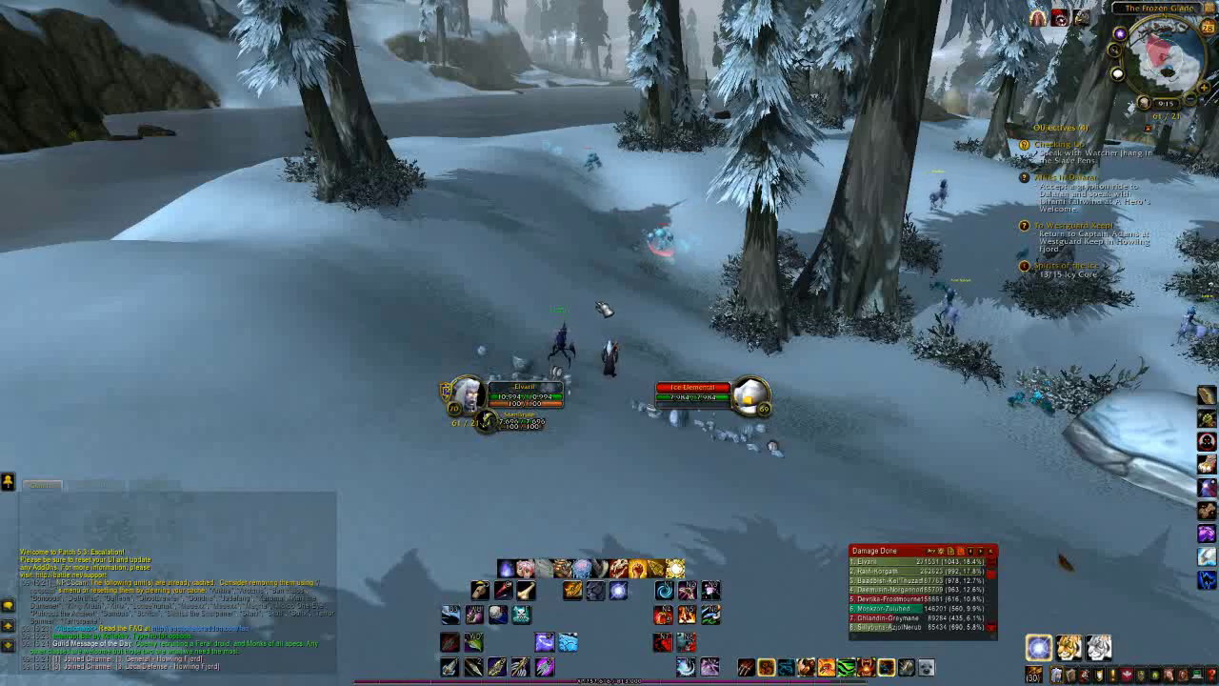
# - Kill the Ice Elemental up ahead in The Frozen Glade and loot its corpse for the Spirits of the Ice quest
pyautogui.press('w')
pyautogui.rightClick(653, 215)
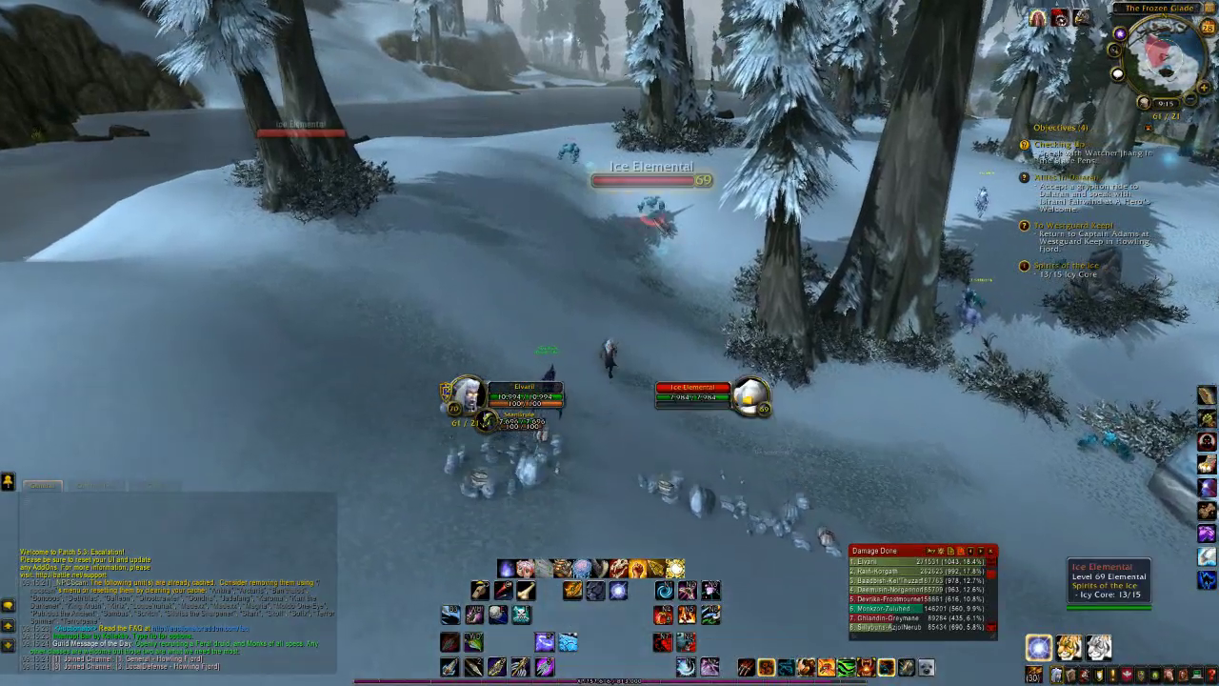
pyautogui.press('1')
pyautogui.press('2')
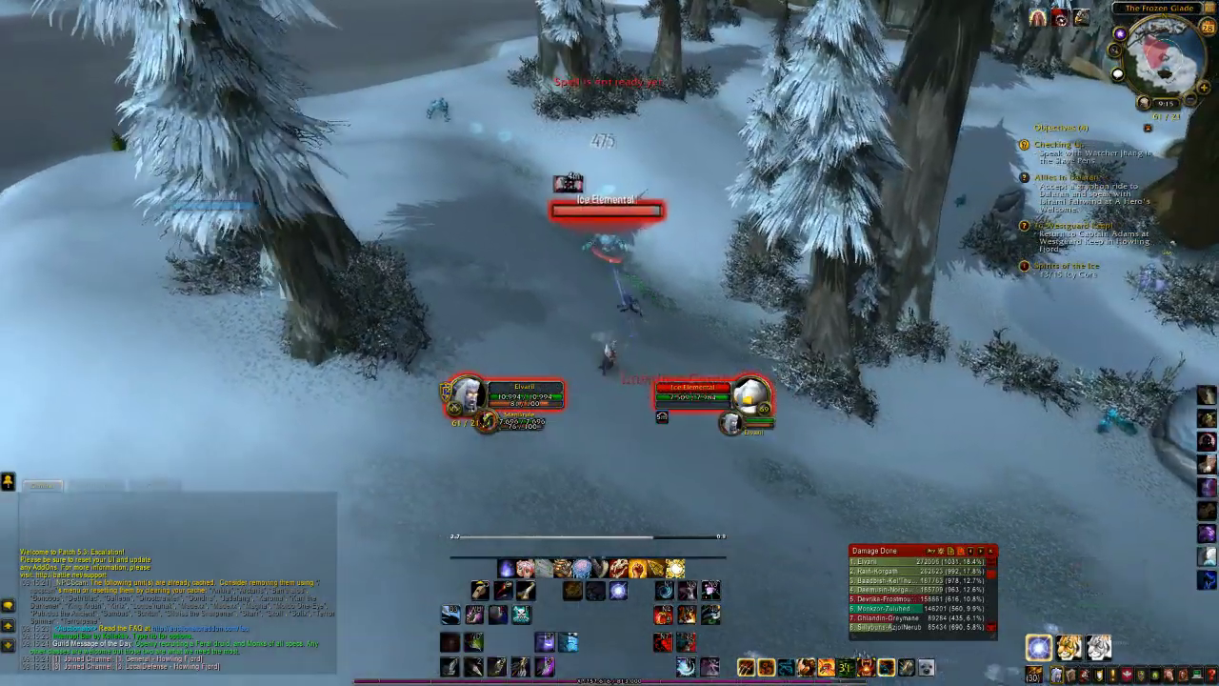
pyautogui.press('d')
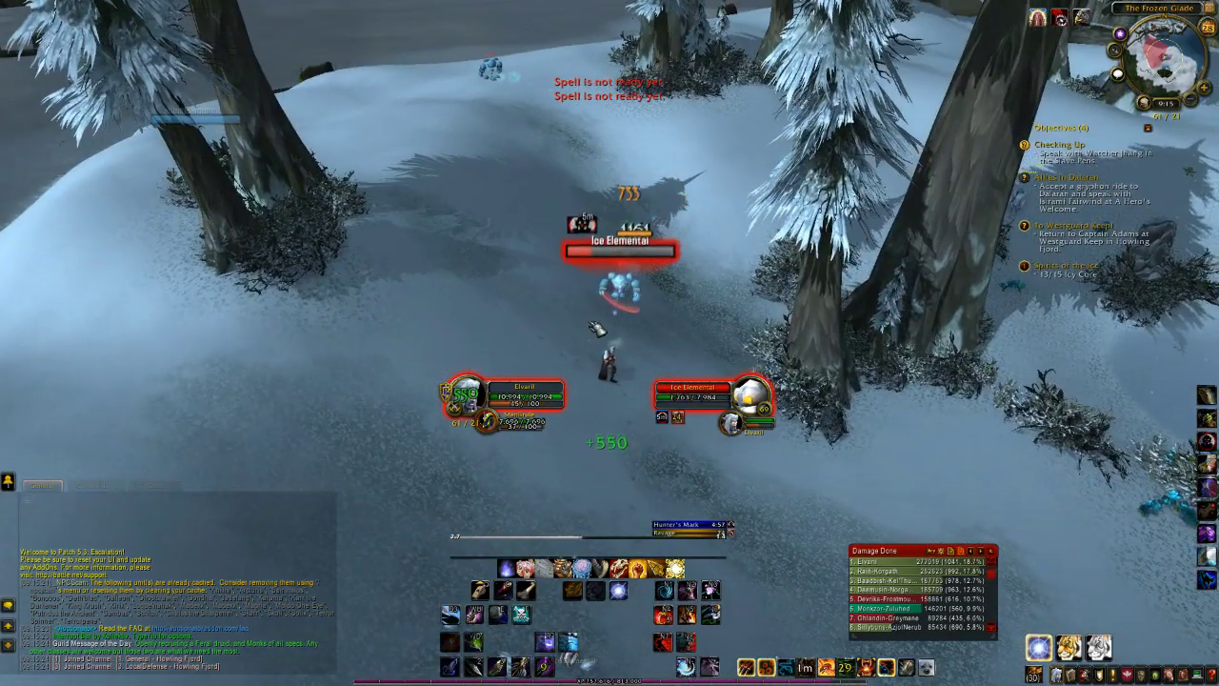
pyautogui.press('w')
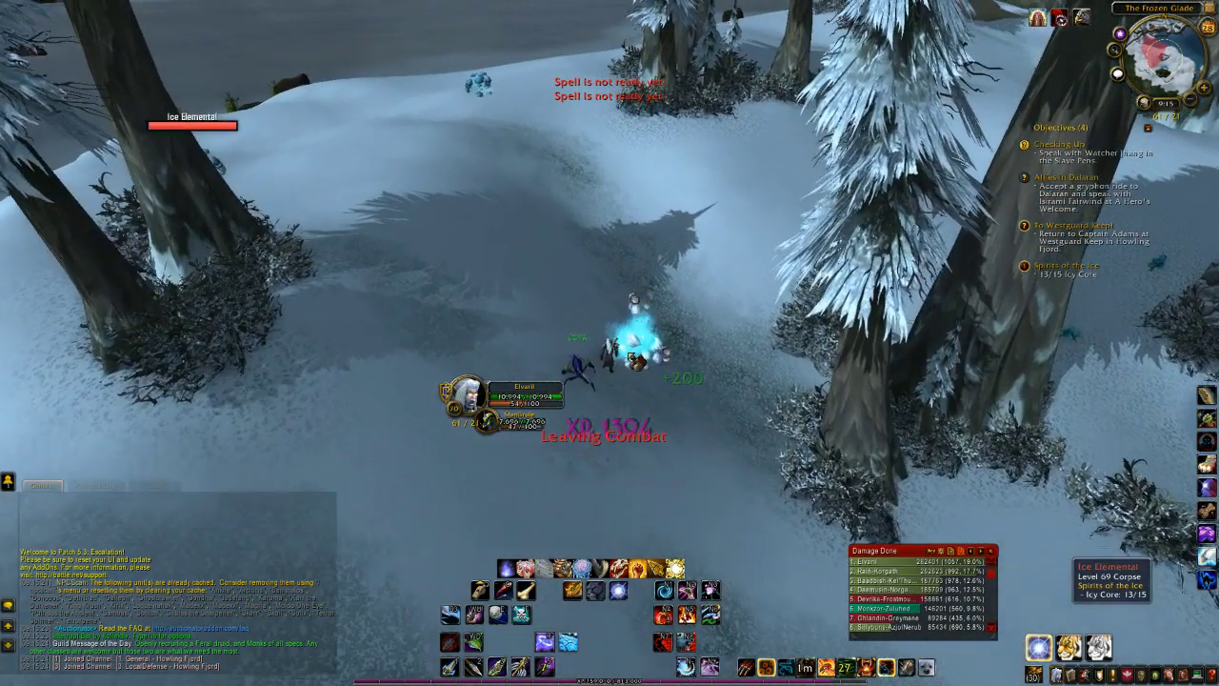
pyautogui.rightClick(630, 355)
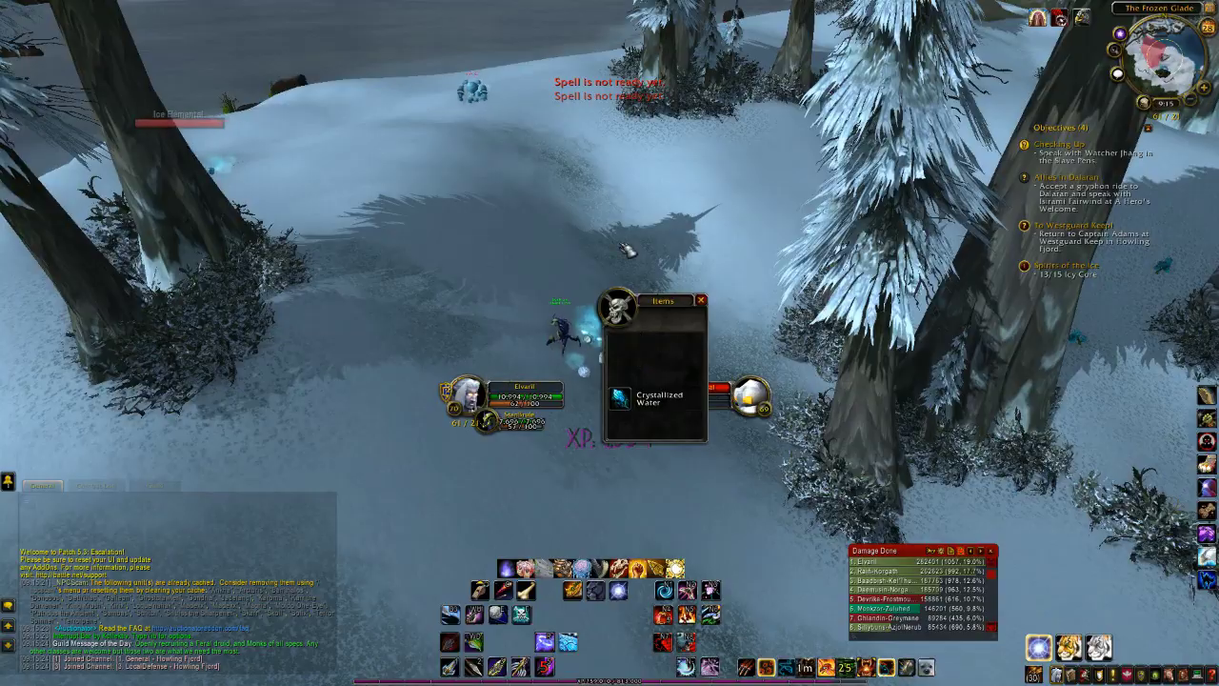
# - Engage the Ice Elementals on the snowy hill and kill the first one with ranged shots and melee attacks
pyautogui.press('w')
pyautogui.click(589, 148)
pyautogui.press('1')
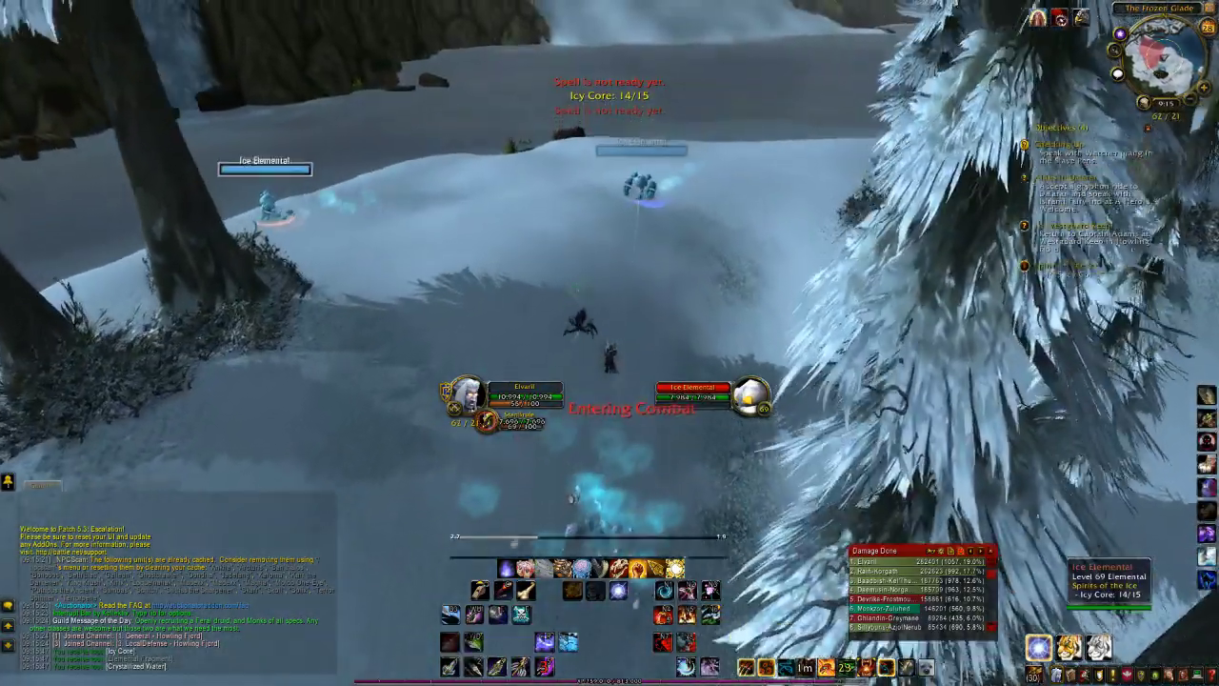
pyautogui.press('a')
pyautogui.press('2')
pyautogui.press('1')
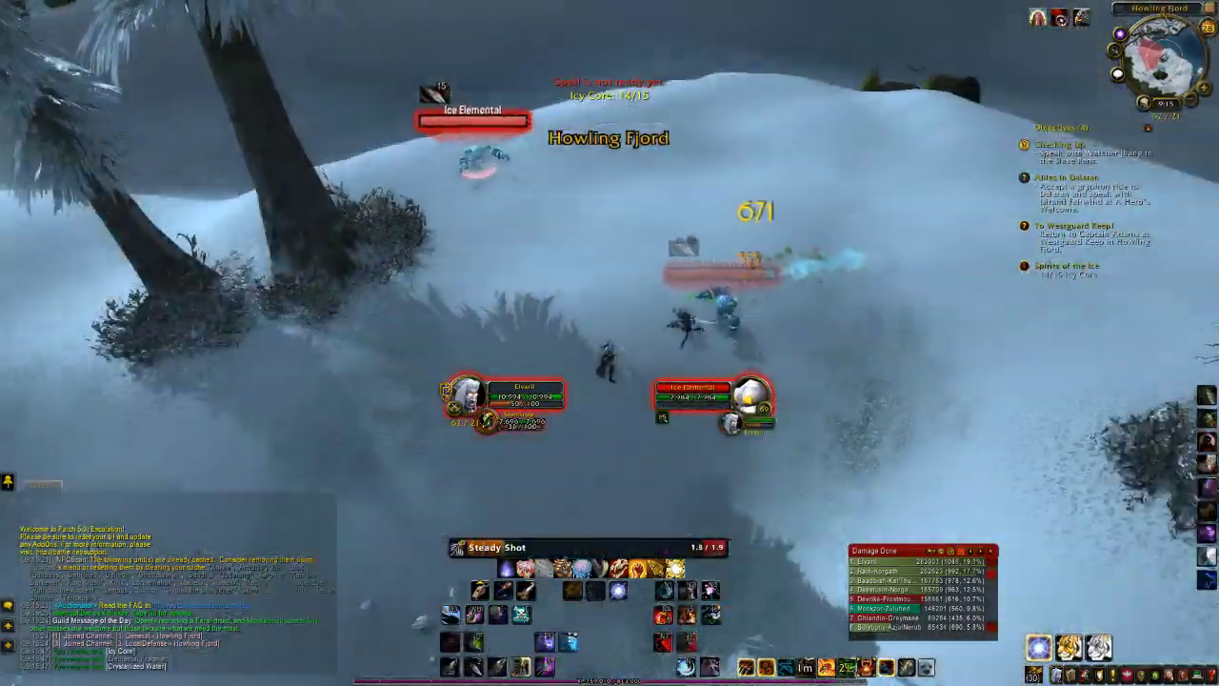
pyautogui.press('a')
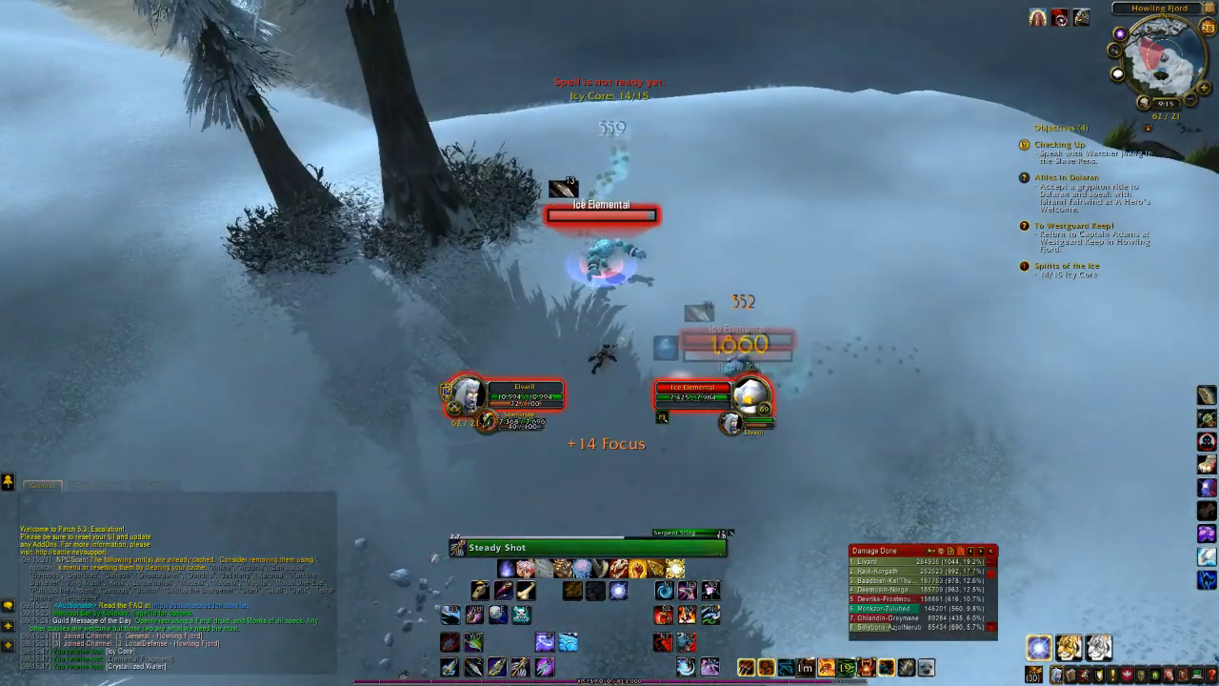
pyautogui.press('d')
pyautogui.press('3')
pyautogui.press('3')
pyautogui.press('3')
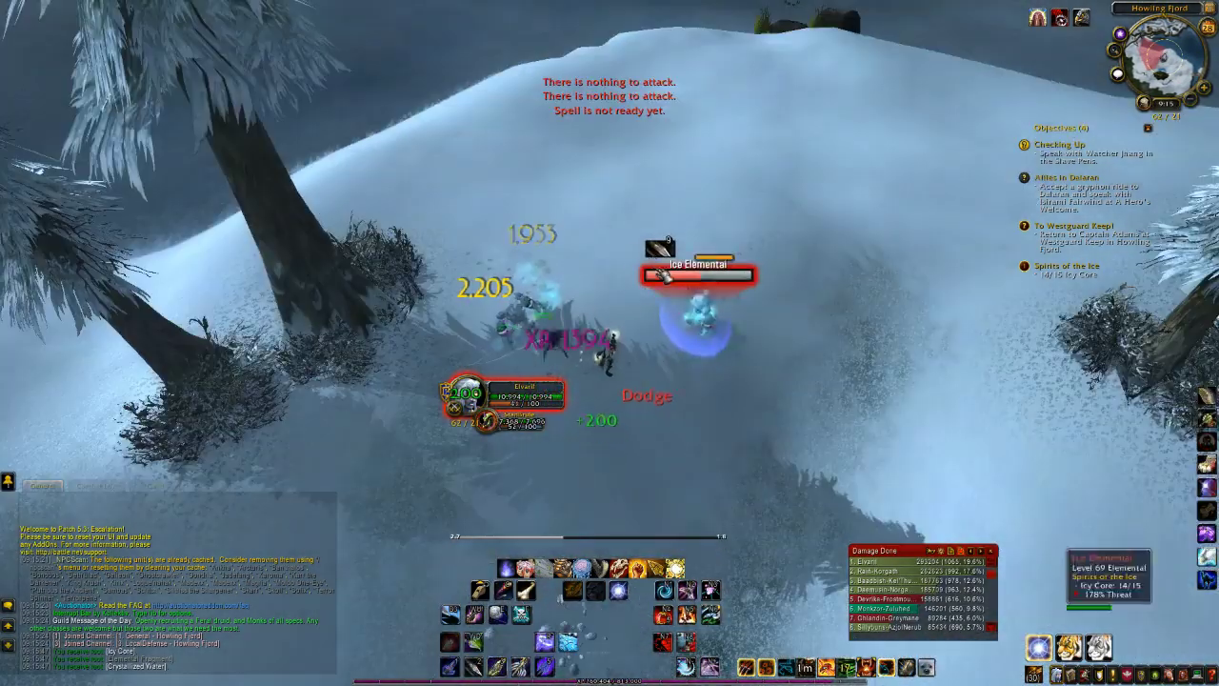
# - Finish off the remaining wounded Ice Elemental and loot its Icy Core
pyautogui.click(664, 277)
pyautogui.press('d')
pyautogui.press('3')
pyautogui.rightClick(633, 379)
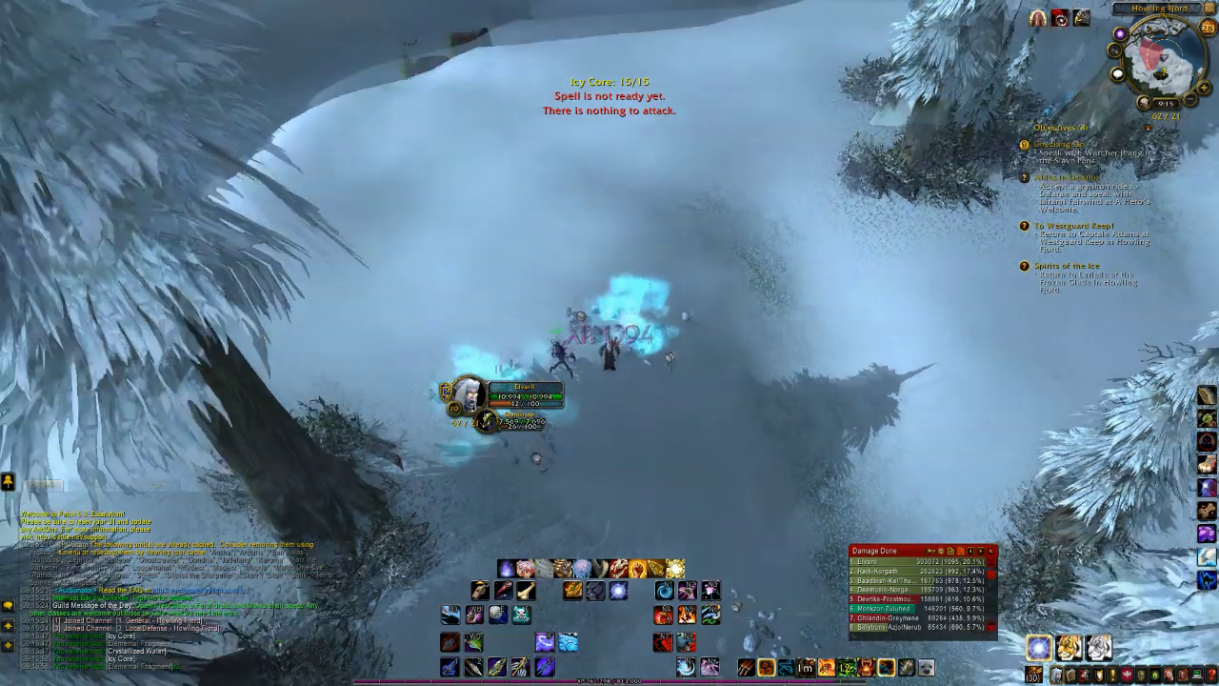
# - Hunt down the Frost Nymph on the path through The Frozen Glade, kill it and loot its corpse
pyautogui.press('d')
pyautogui.click(712, 183)
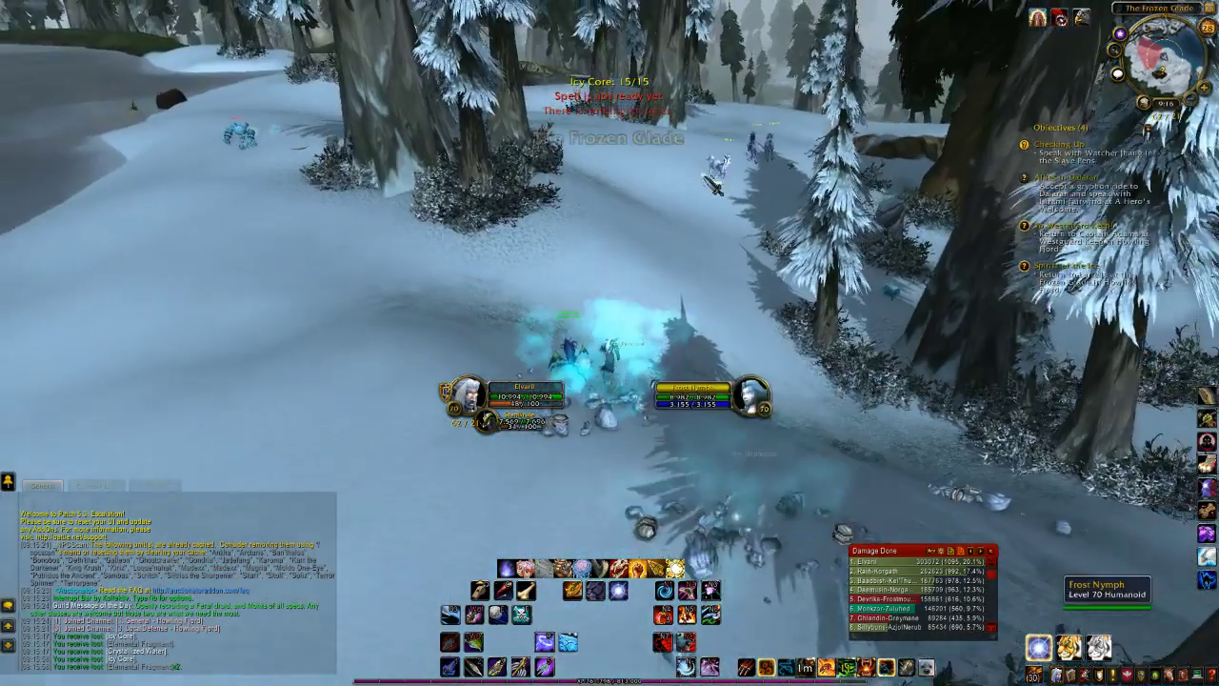
pyautogui.press('w')
pyautogui.press('1')
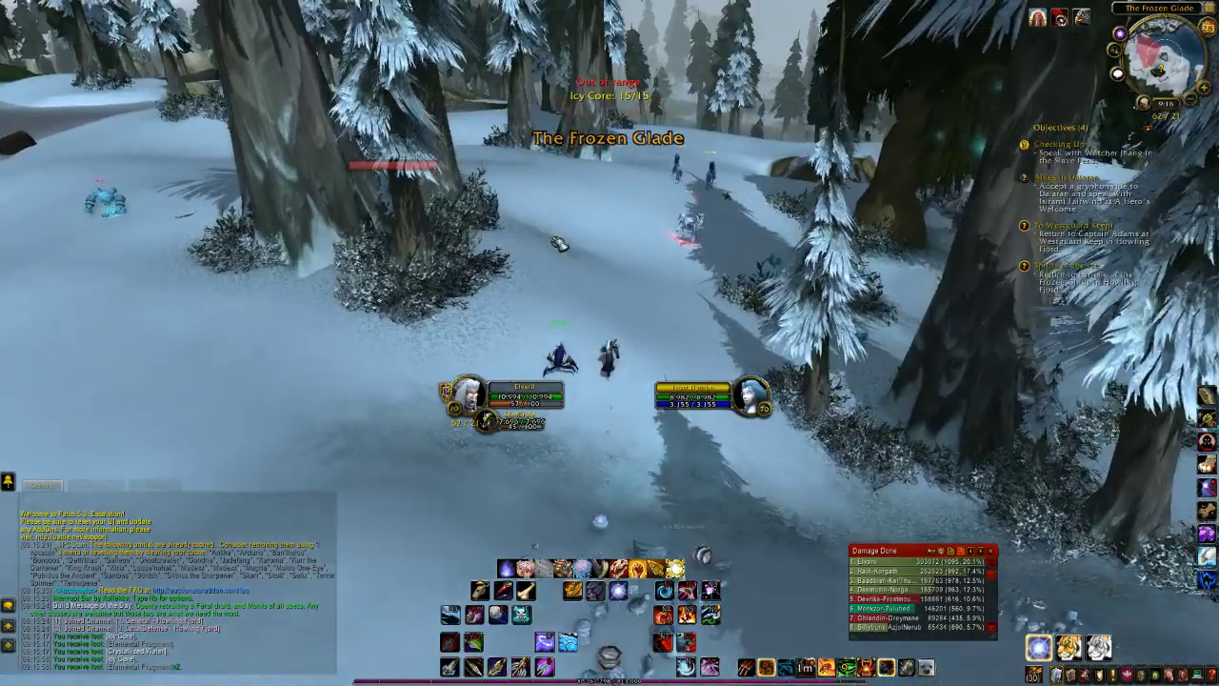
pyautogui.press('w')
pyautogui.press('1')
pyautogui.press('1')
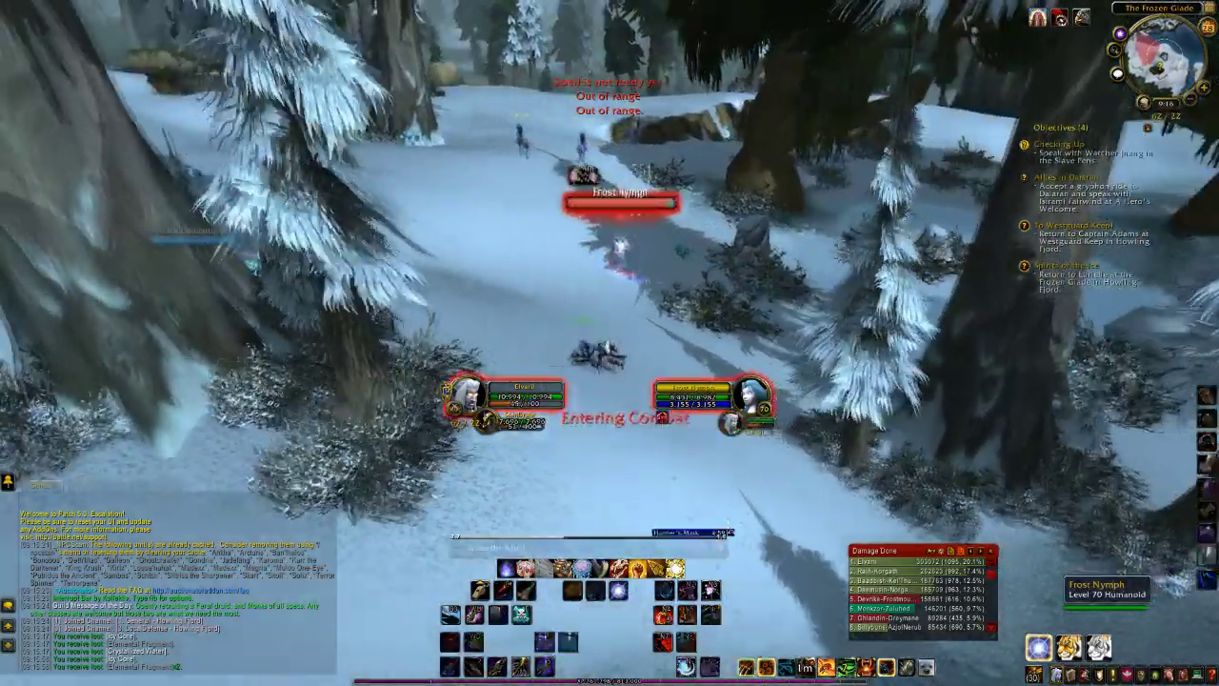
pyautogui.press('2')
pyautogui.press('3')
pyautogui.press('w')
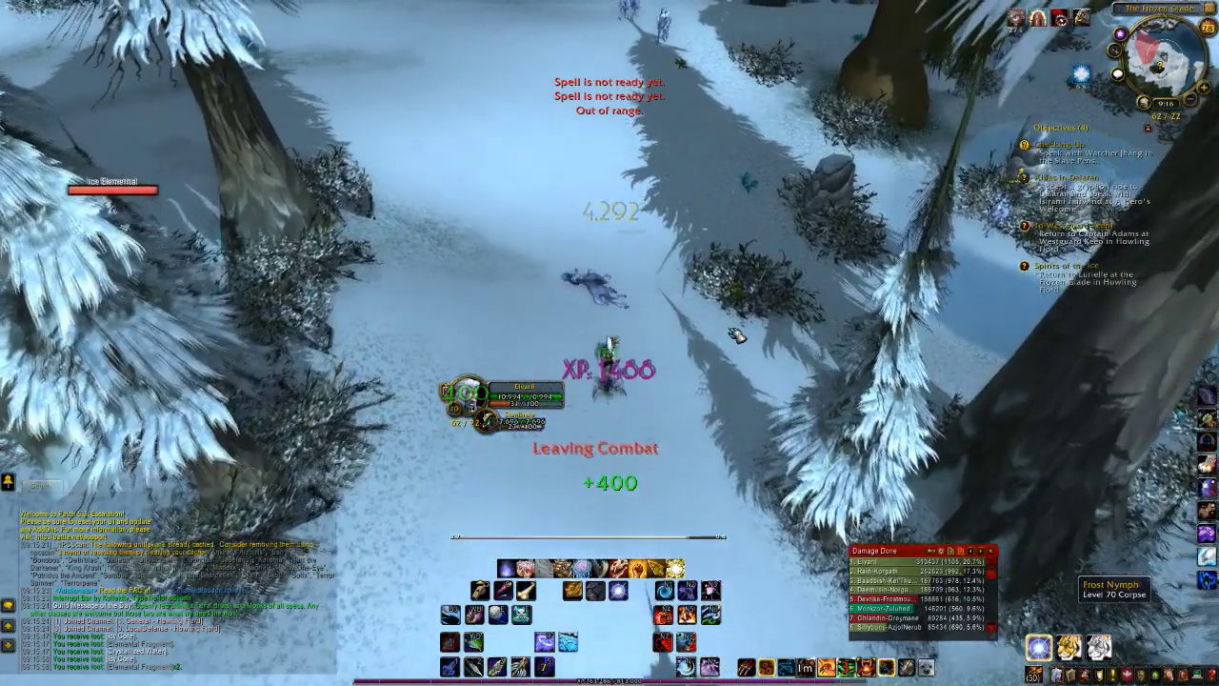
pyautogui.press('w')
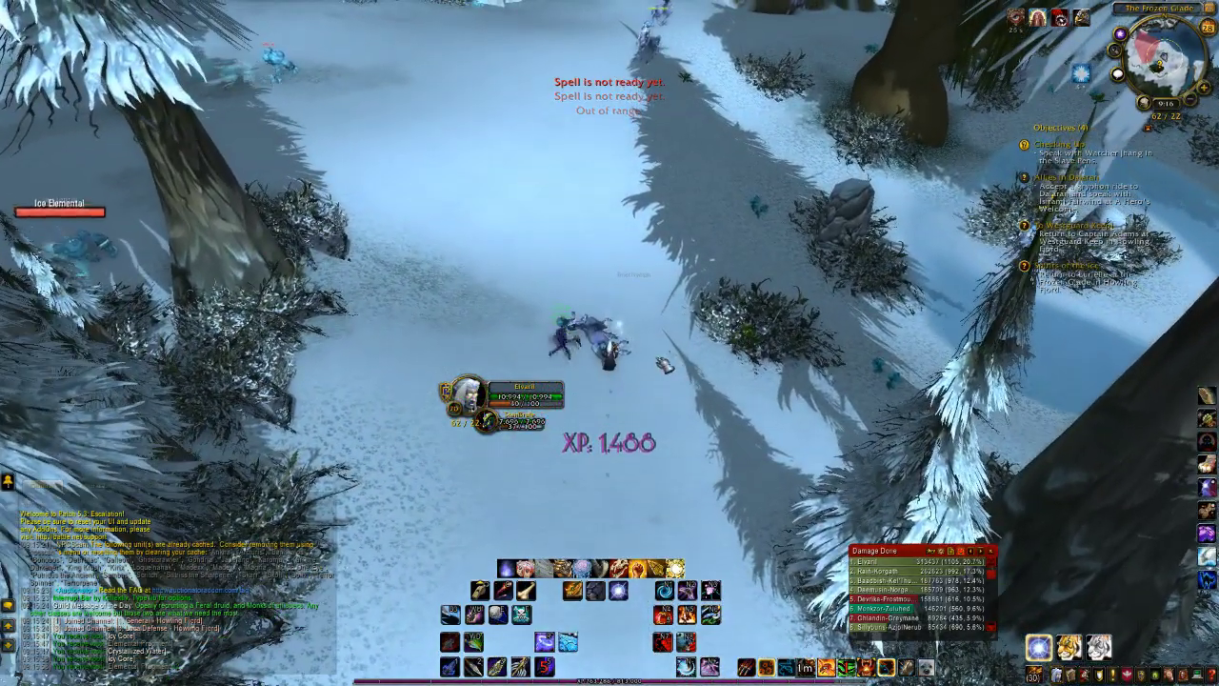
pyautogui.rightClick(640, 356)
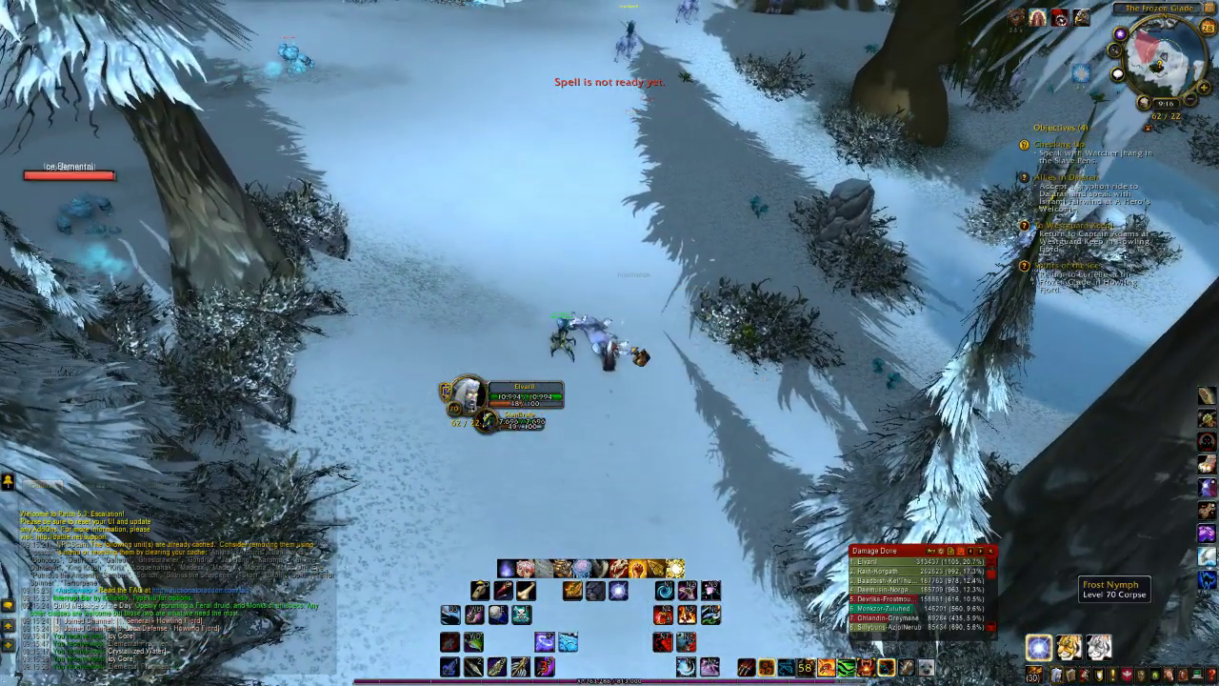
# - Exit World of Warcraft and switch to Firefox, closing the blank tab to show the Good Damage Font page on Curse
pyautogui.press('Escape')
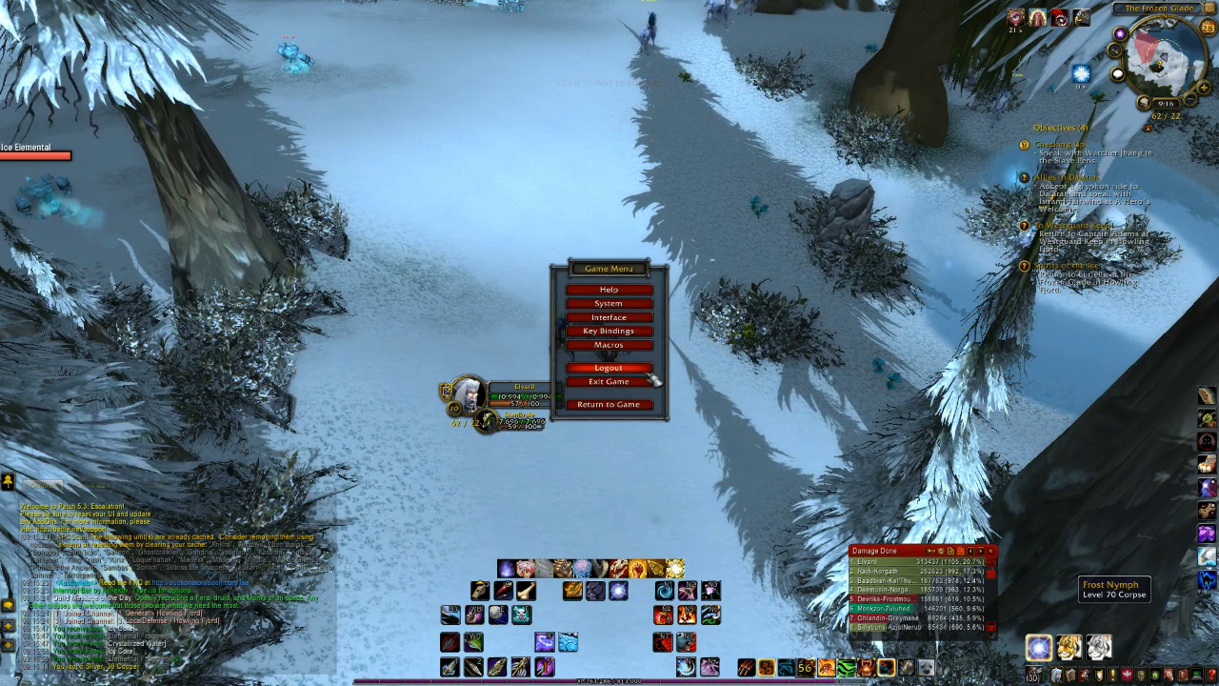
pyautogui.click(650, 381)
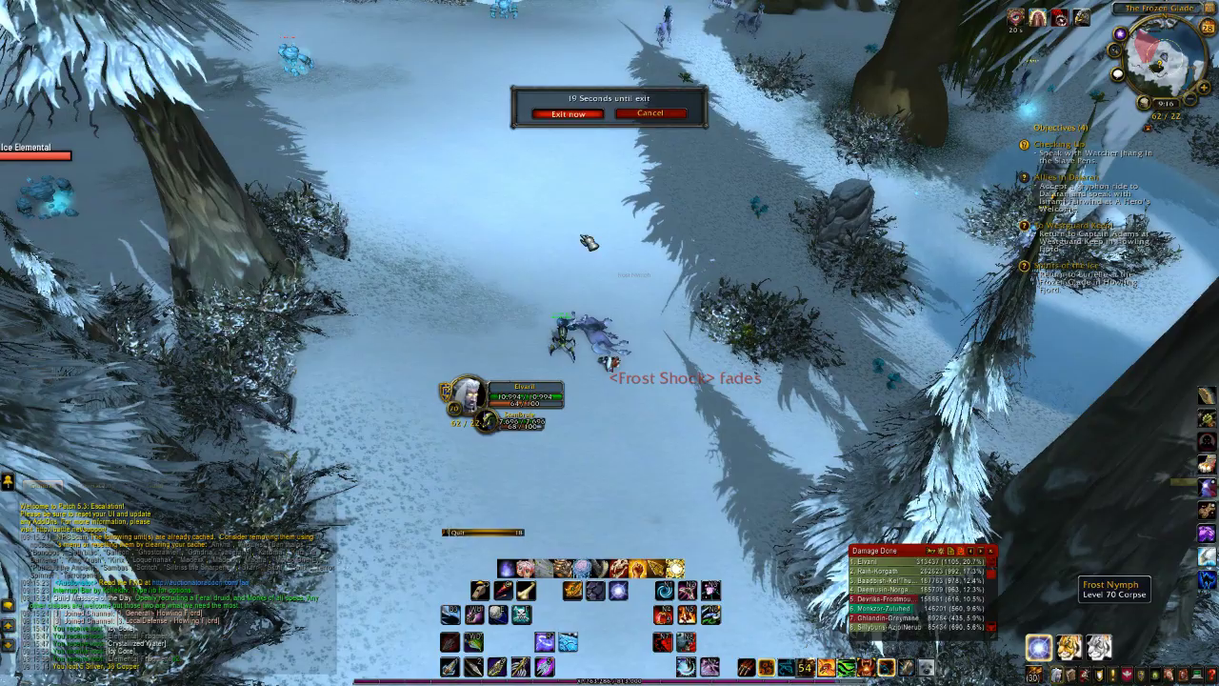
pyautogui.hotkey('alt', 'Tab')
pyautogui.click(269, 271)
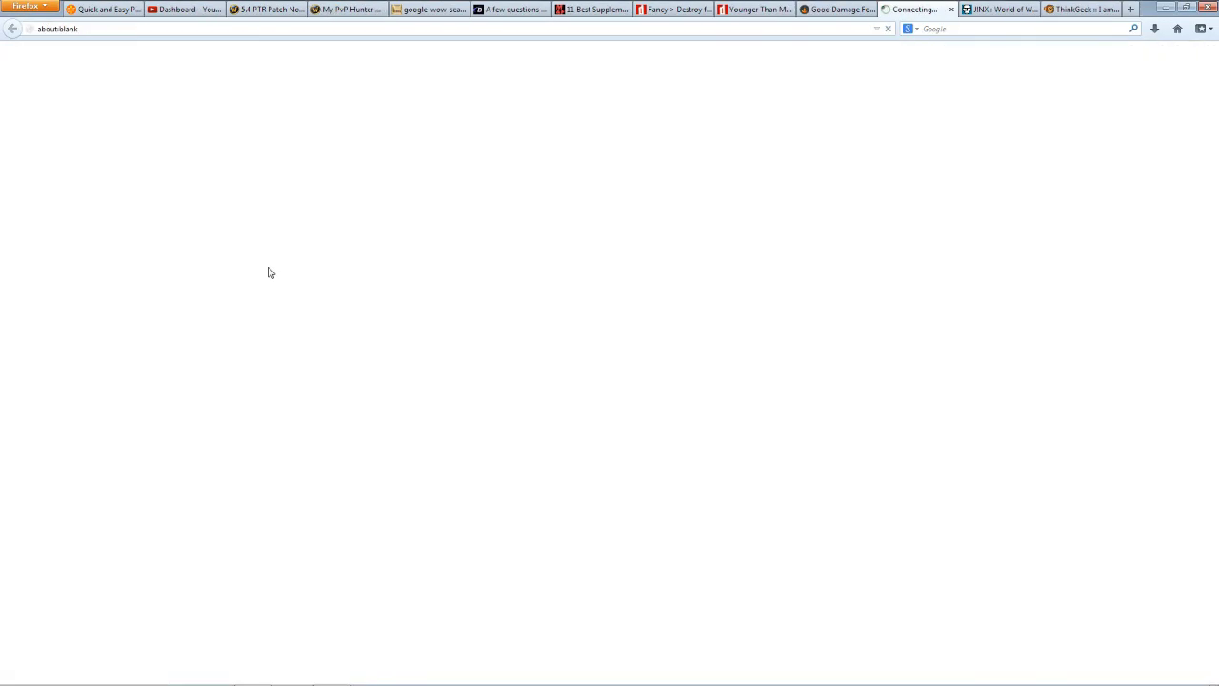
pyautogui.click(951, 11)
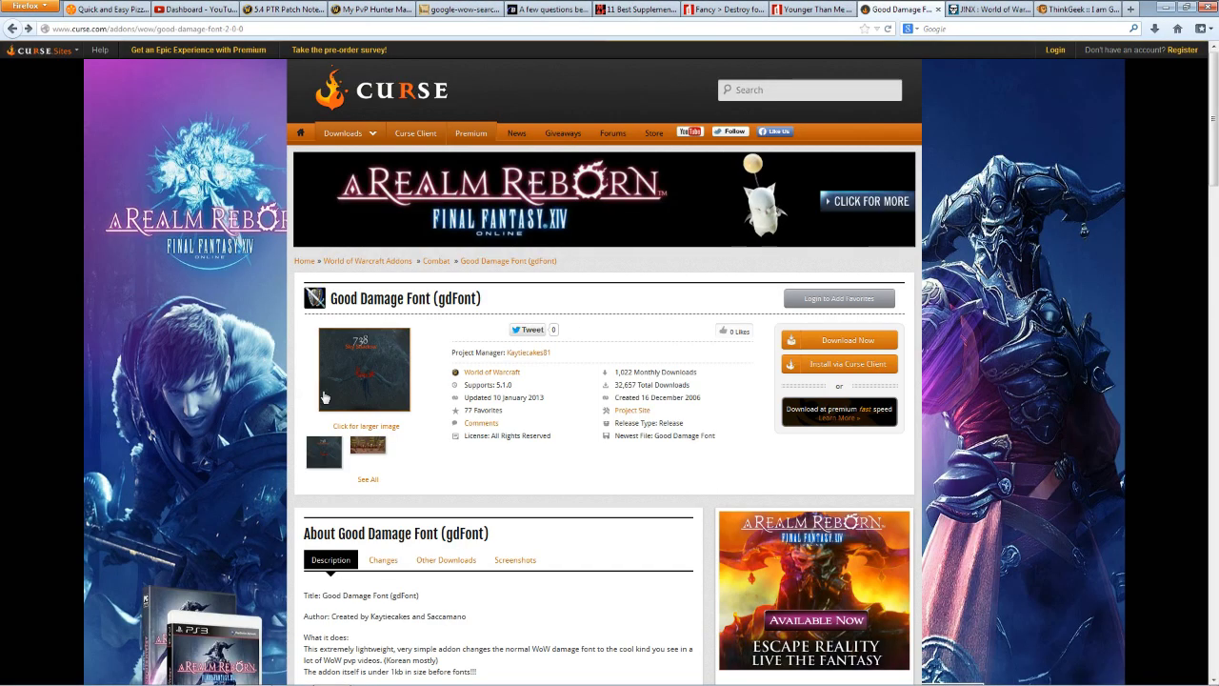
# - Examine the Good Damage Font (gdFont) addon's title, its installation folder path and its enlarged preview screenshot
pyautogui.moveTo(482, 303); pyautogui.dragTo(321, 292)
pyautogui.click(441, 503)
pyautogui.scroll(-3, 441, 503)
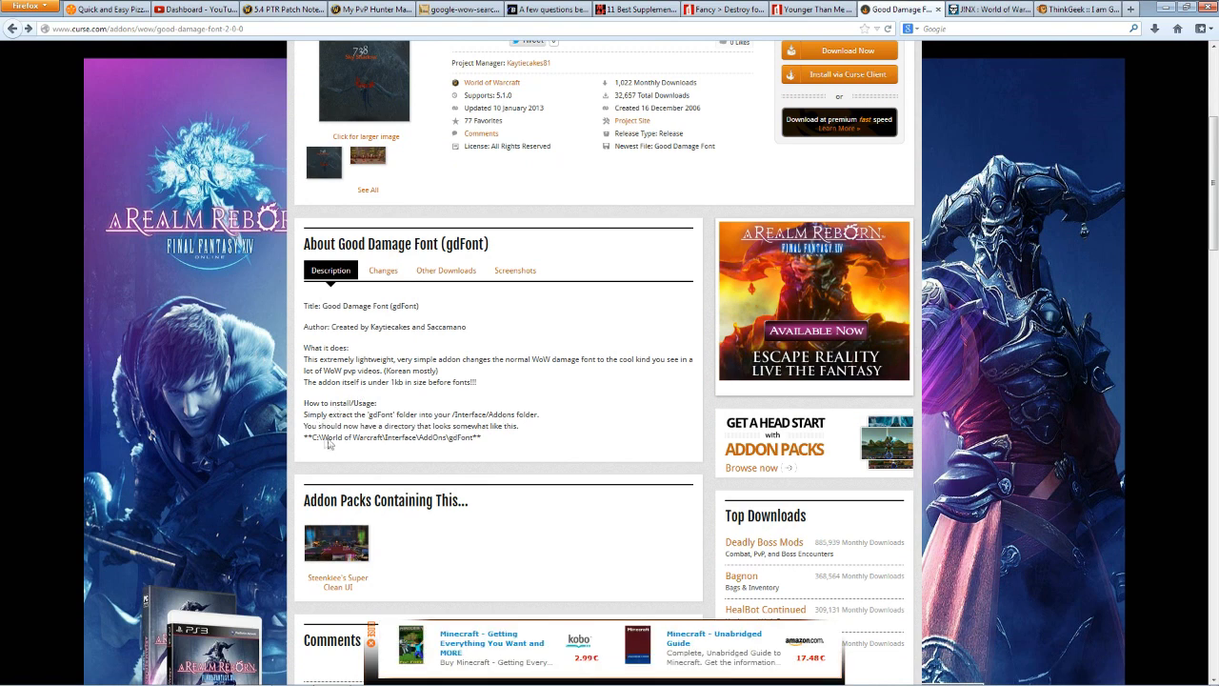
pyautogui.moveTo(311, 440); pyautogui.dragTo(471, 446)
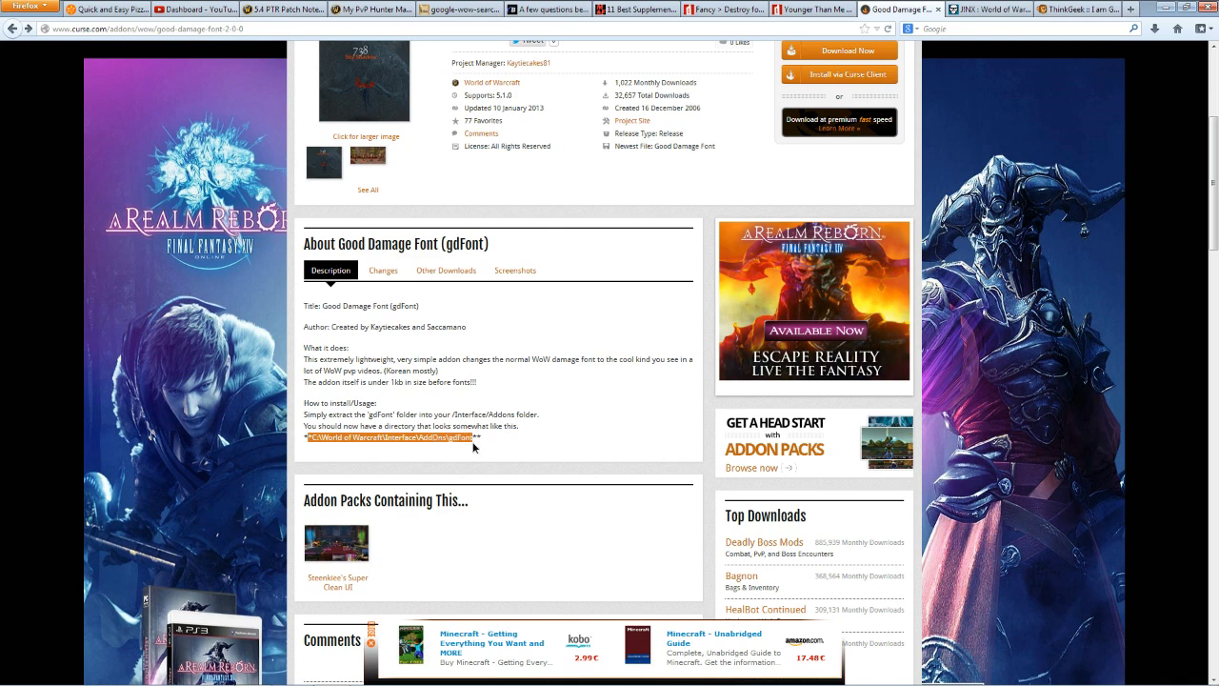
pyautogui.click(472, 446)
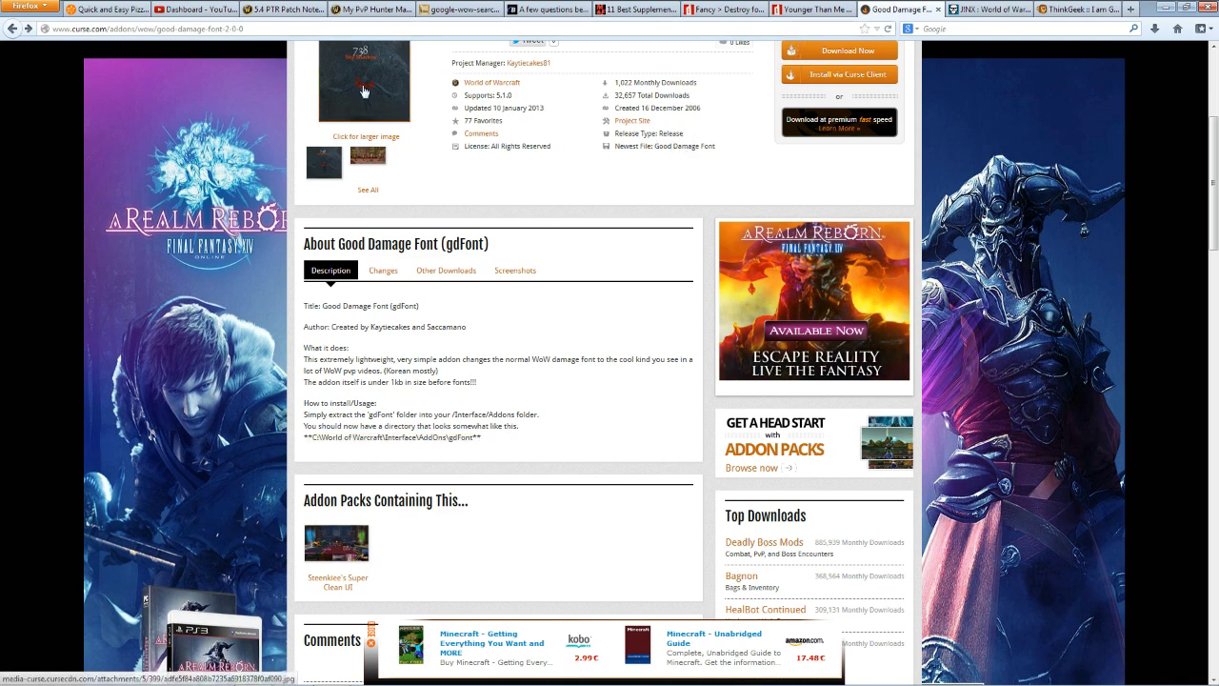
pyautogui.click(366, 90)
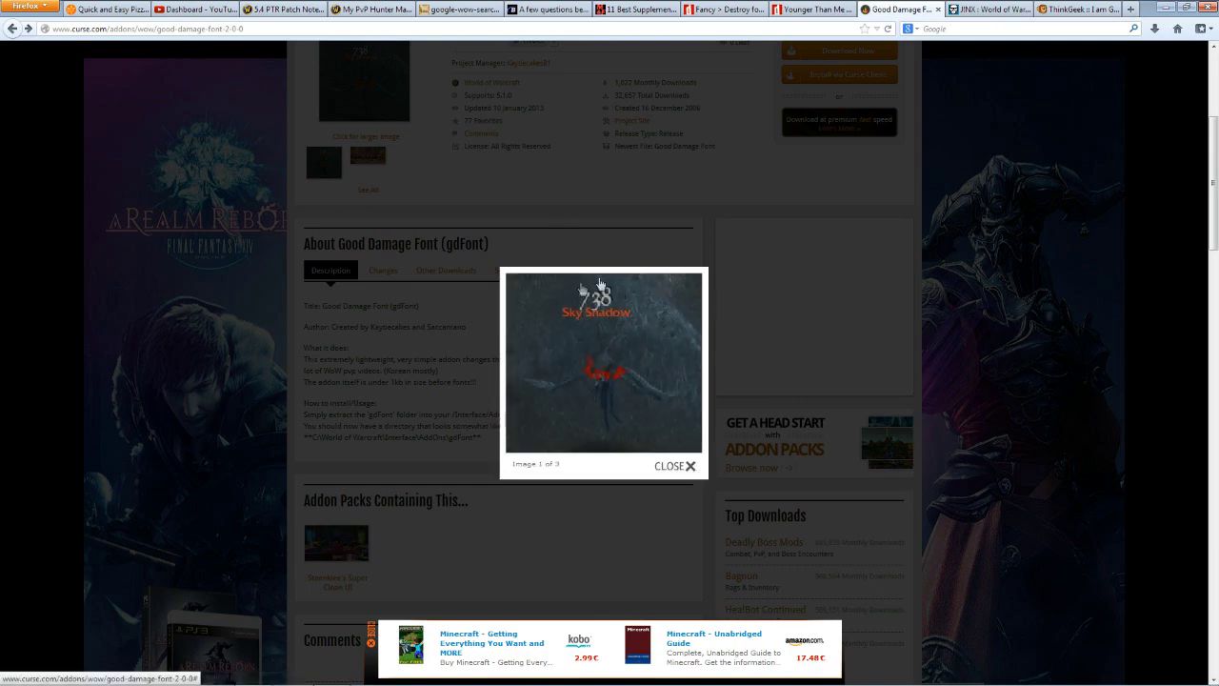
pyautogui.click(683, 469)
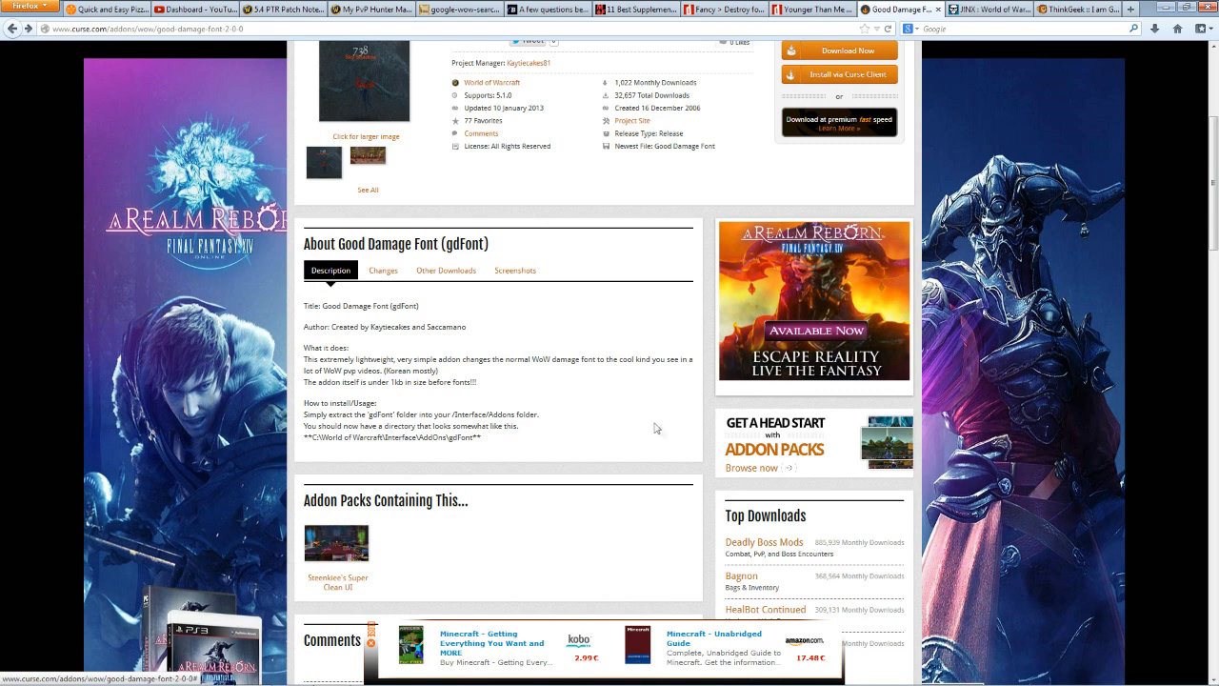
# - Download the Younger Than Me font from its dafont page and open younger_than_me.zip with 7-Zip File Manager
pyautogui.click(815, 9)
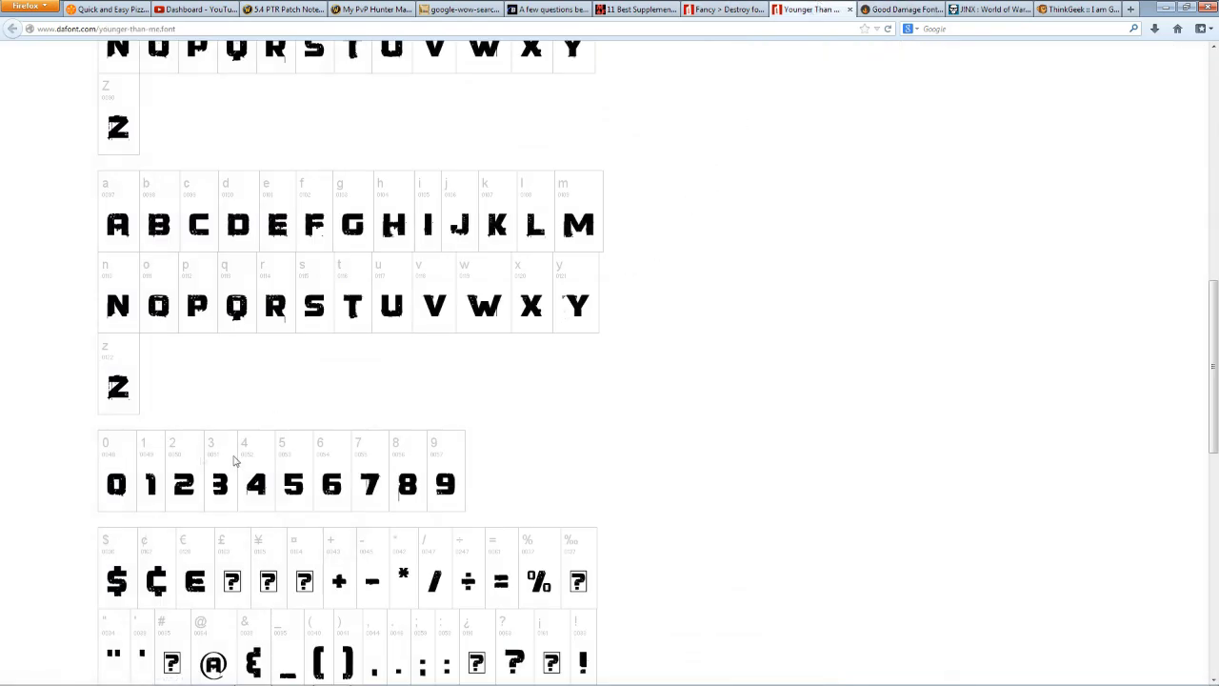
pyautogui.scroll(15, 439, 465)
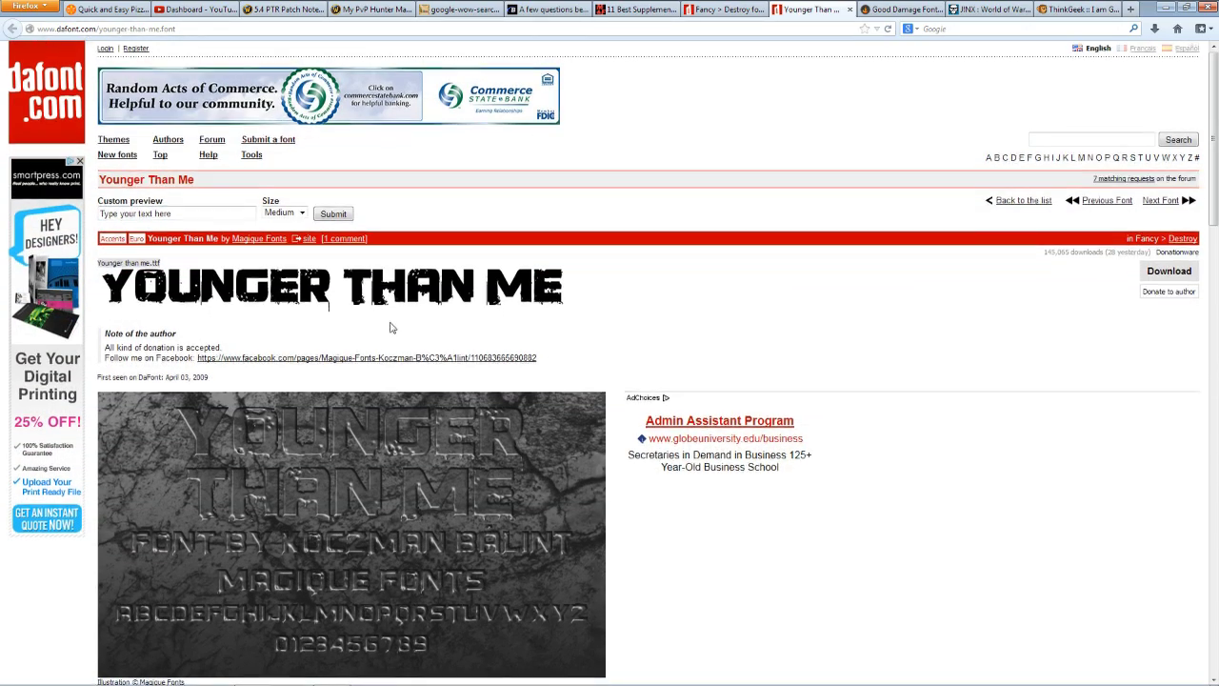
pyautogui.scroll(-15, 389, 324)
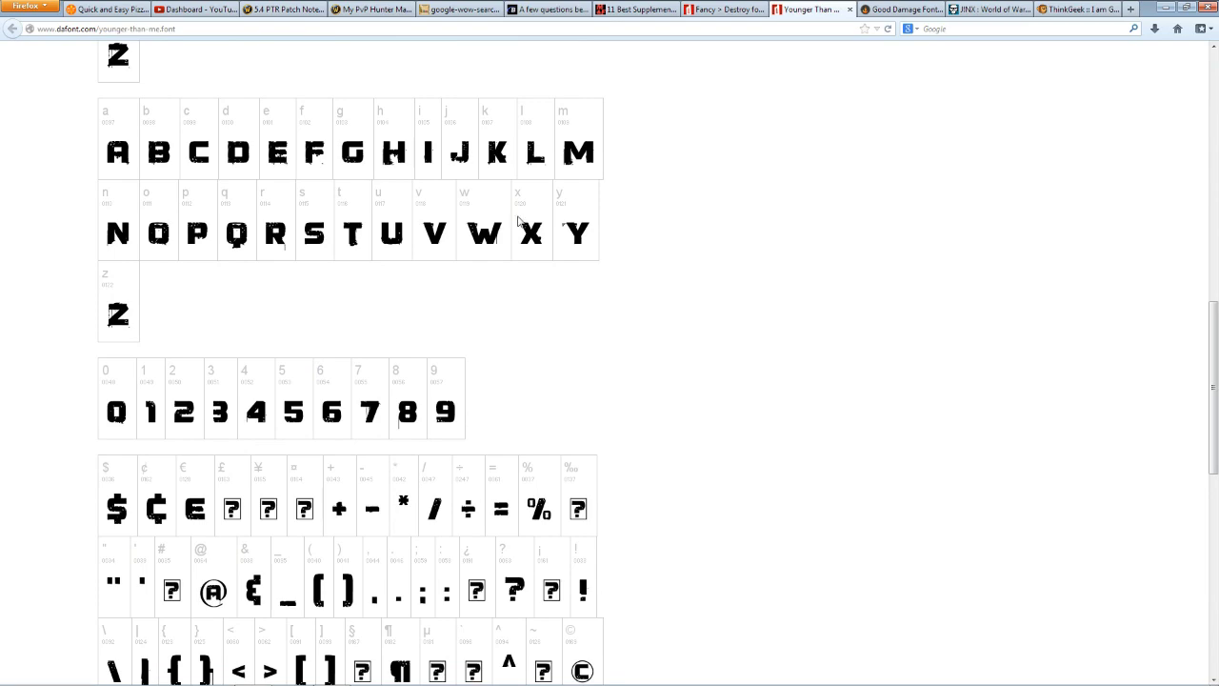
pyautogui.scroll(10, 587, 314)
pyautogui.click(1173, 199)
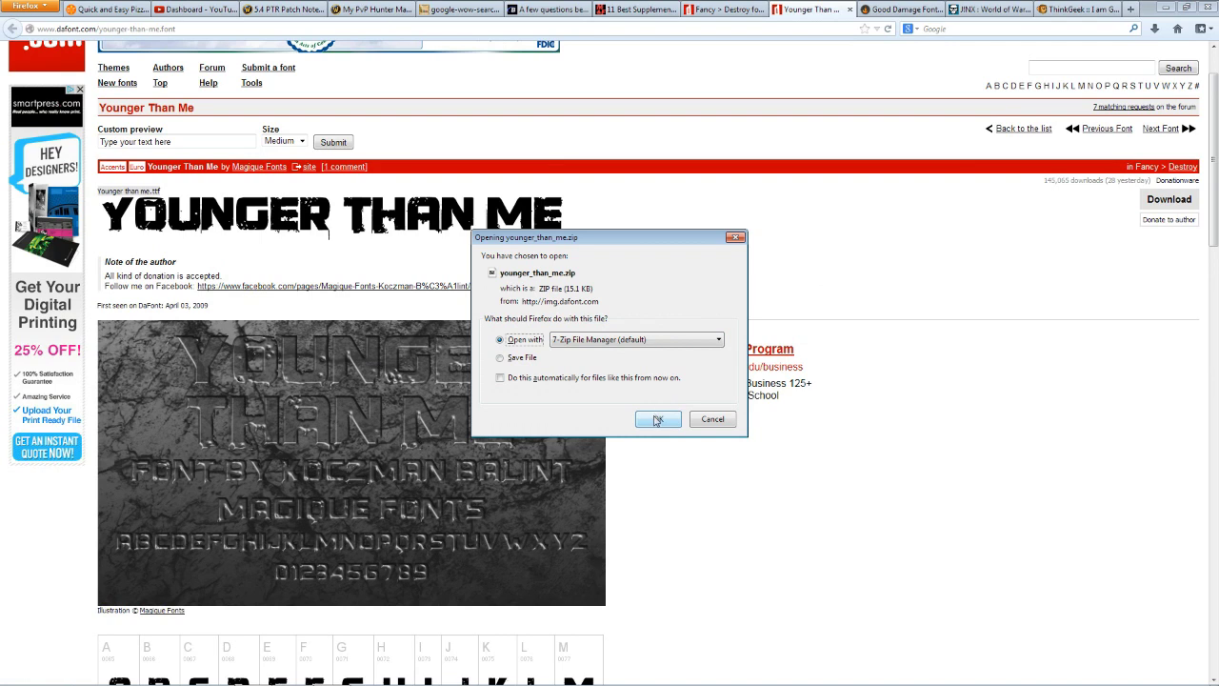
pyautogui.click(656, 420)
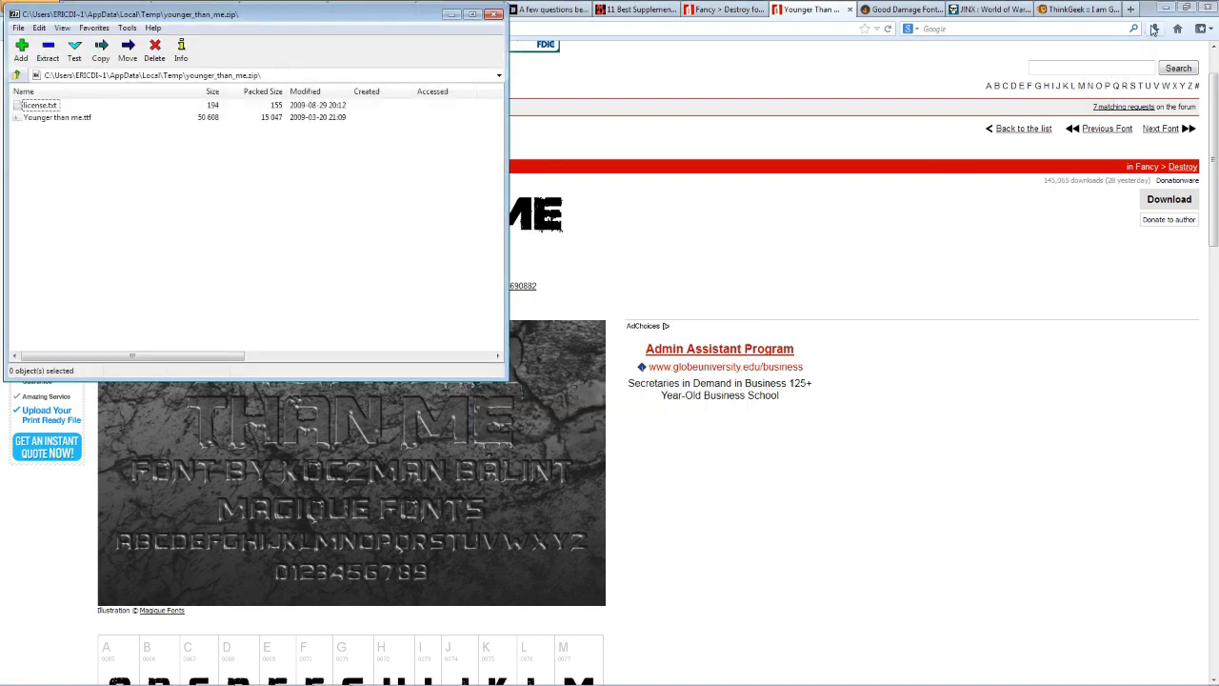
# - Install the Younger than me.ttf font from the archive, close its preview and minimize the browser to reveal the desktop
pyautogui.click(42, 118)
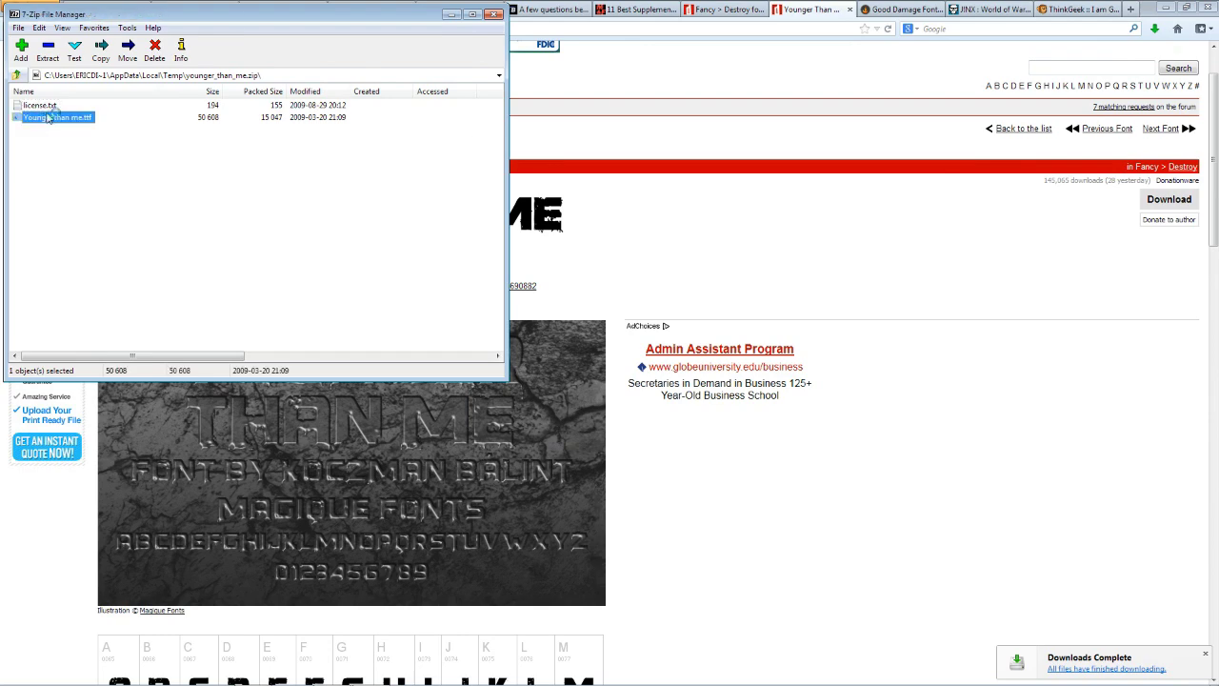
pyautogui.doubleClick(48, 117)
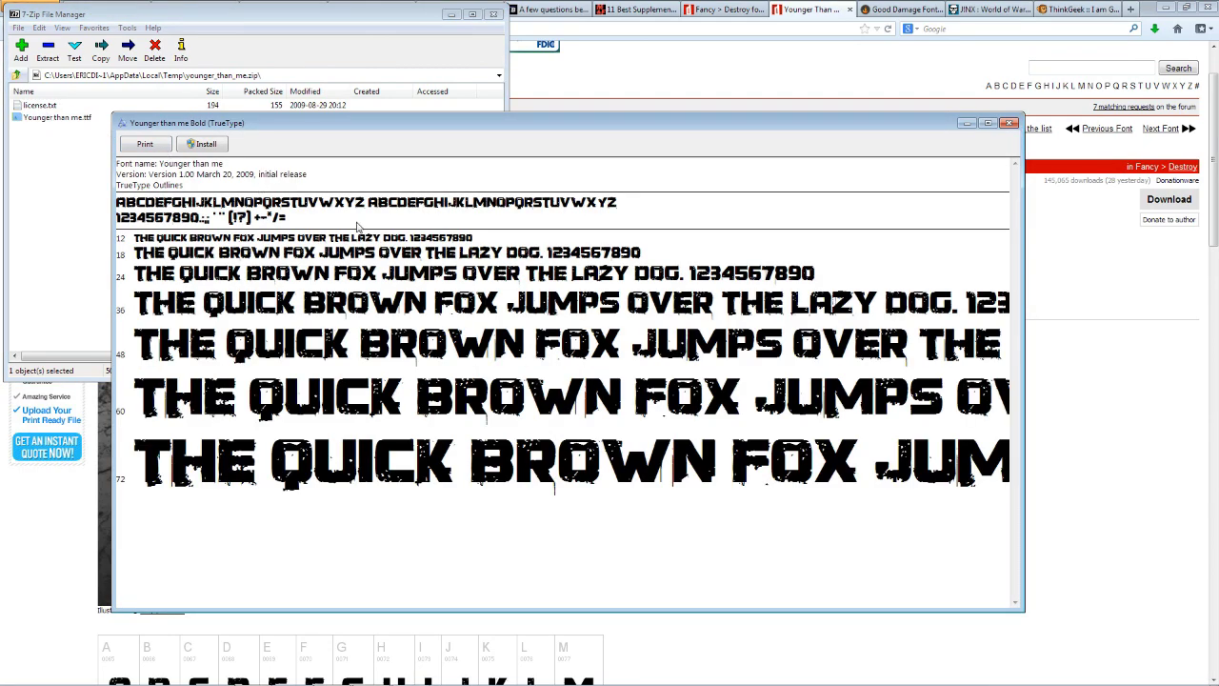
pyautogui.click(199, 145)
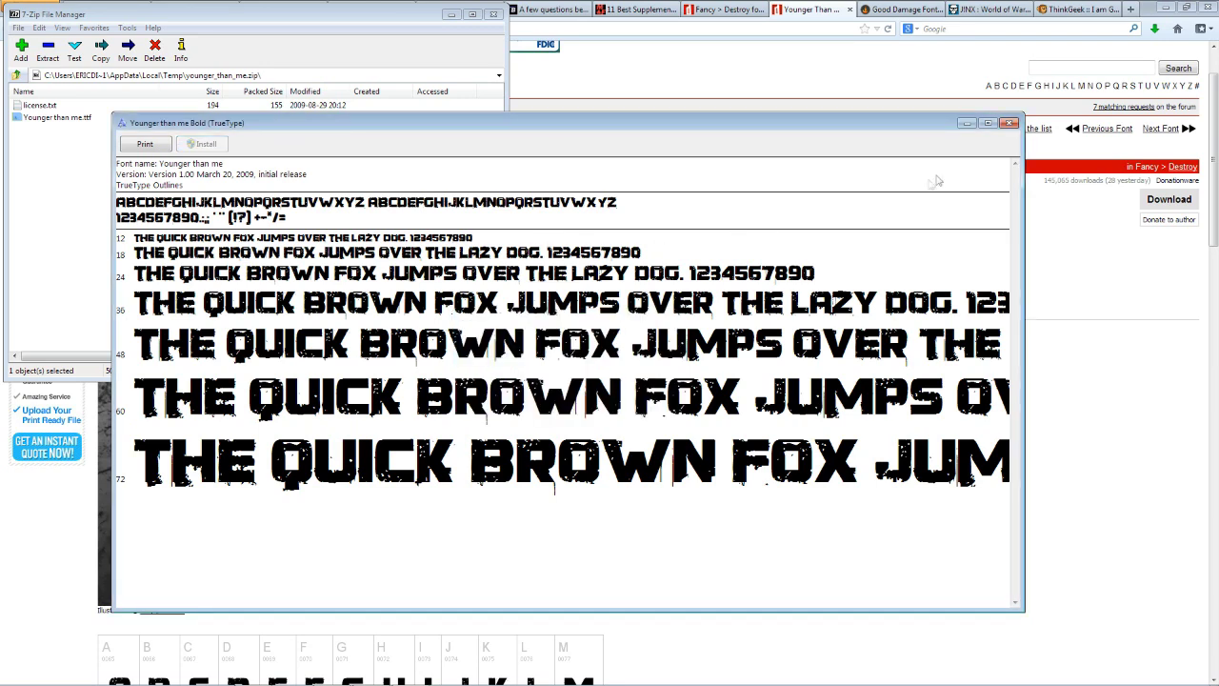
pyautogui.click(1010, 123)
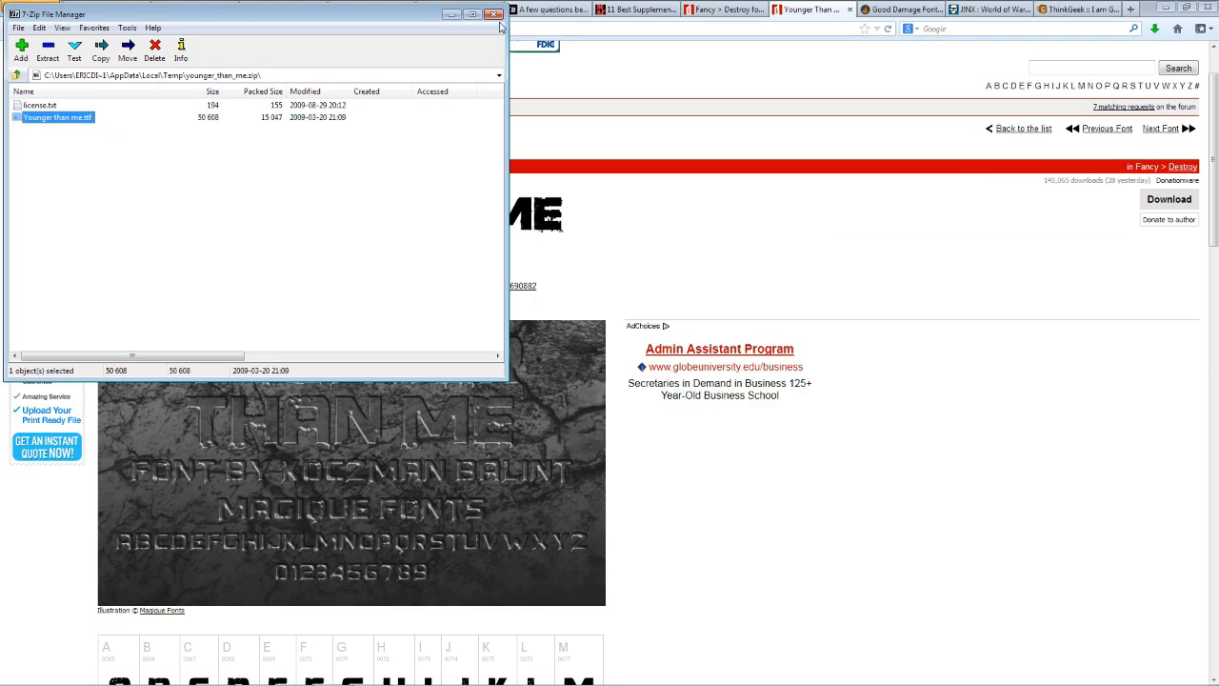
pyautogui.click(1165, 7)
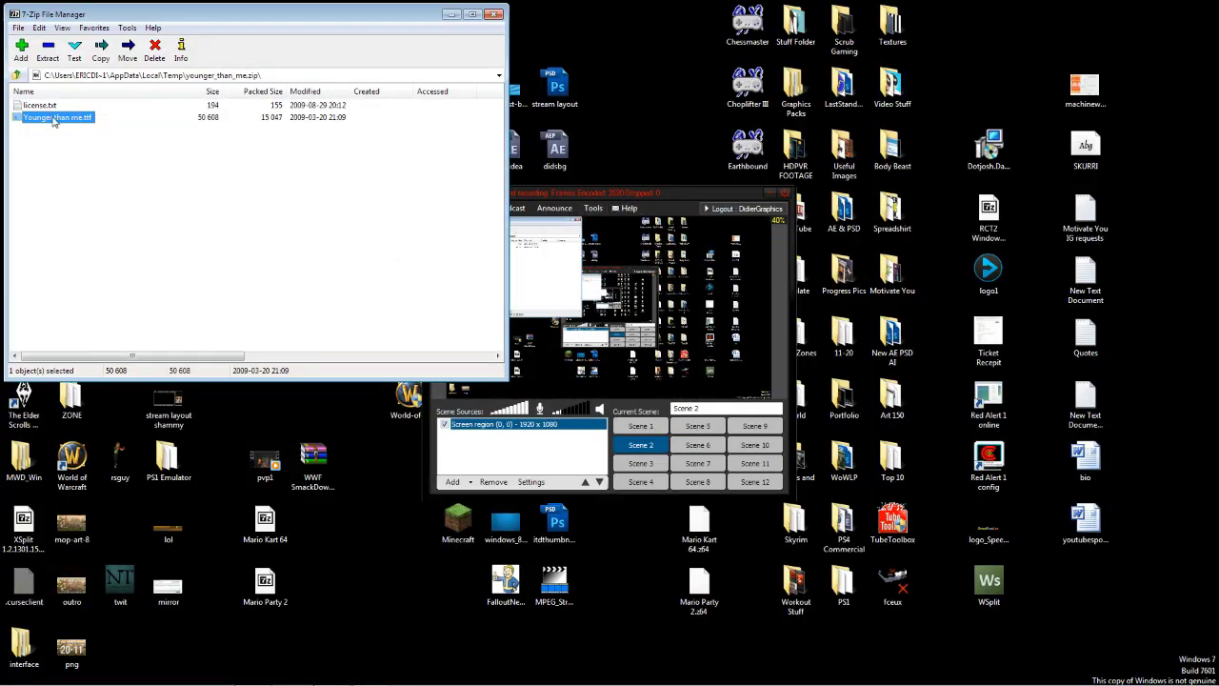
# - Extract Younger than me.ttf from the archive to the desktop and close 7-Zip File Manager
pyautogui.moveTo(54, 120); pyautogui.dragTo(647, 112)
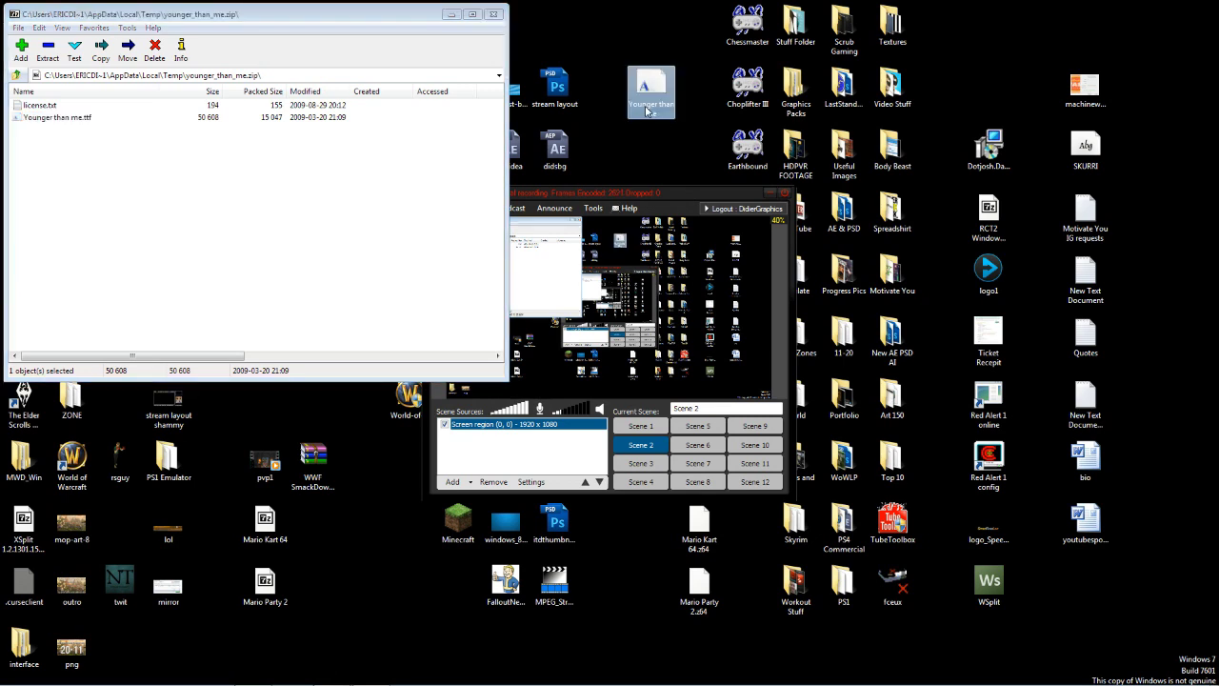
pyautogui.click(494, 16)
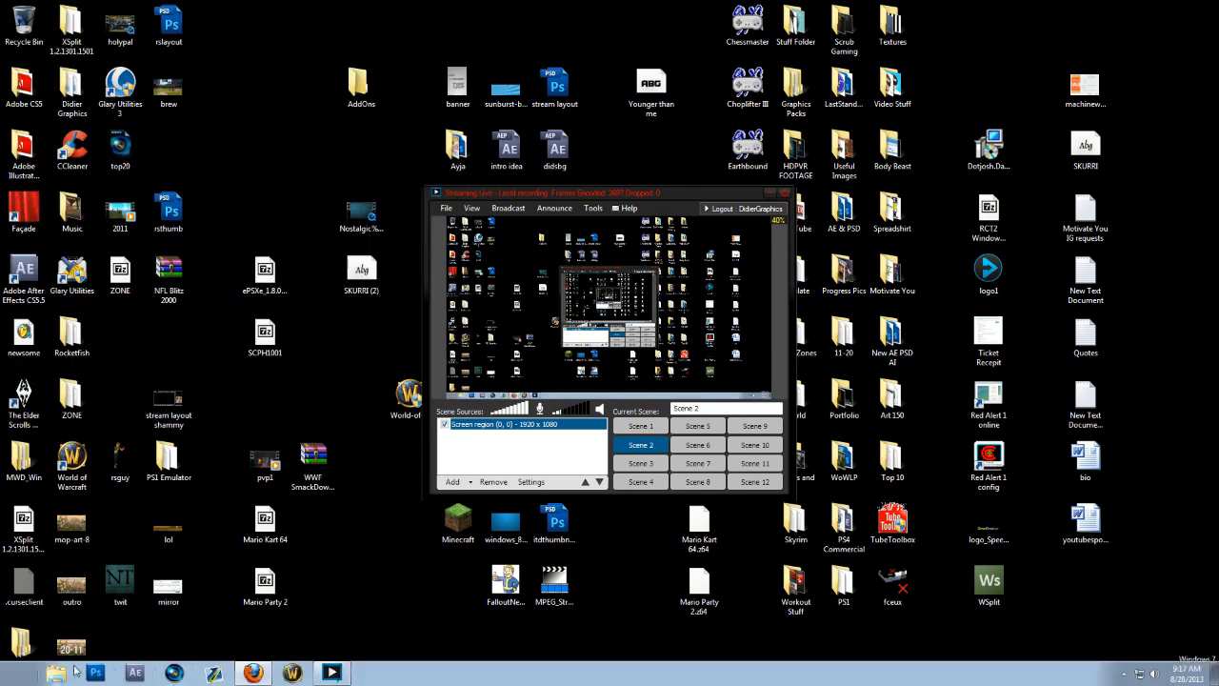
# - Open the folder C:\Program Files (x86)\World of Warcraft\Interface\AddOns\gdFont\Fonts in Windows Explorer
pyautogui.click(57, 672)
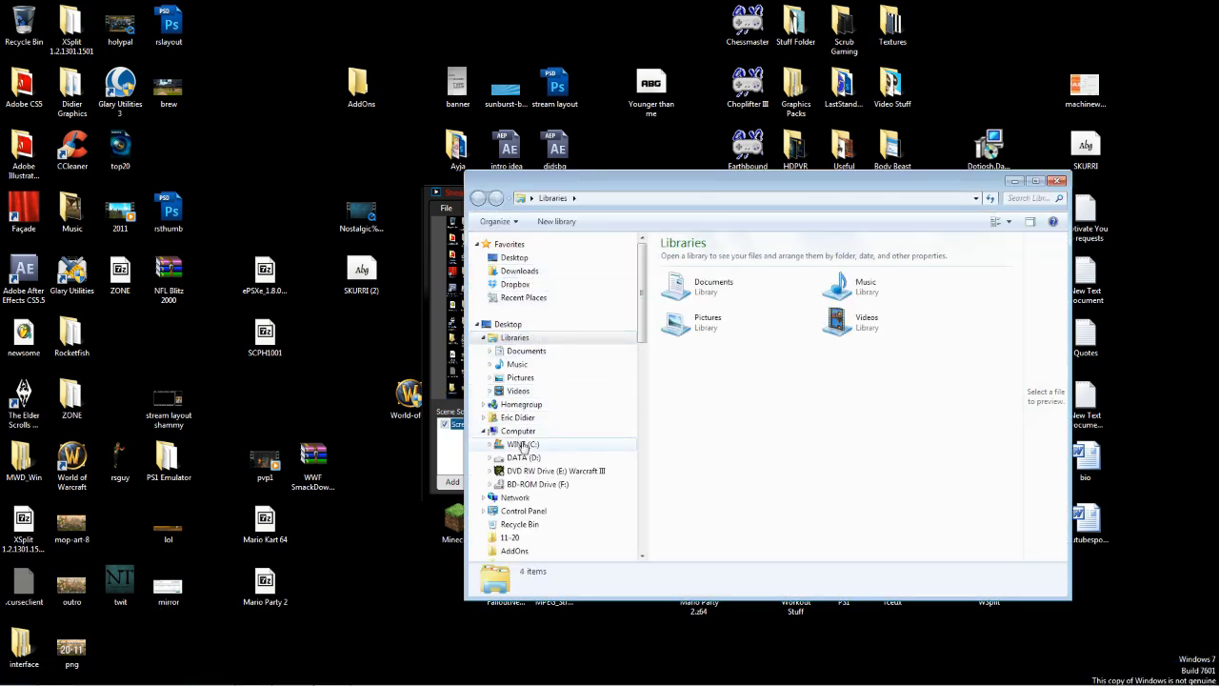
pyautogui.click(522, 444)
pyautogui.doubleClick(731, 372)
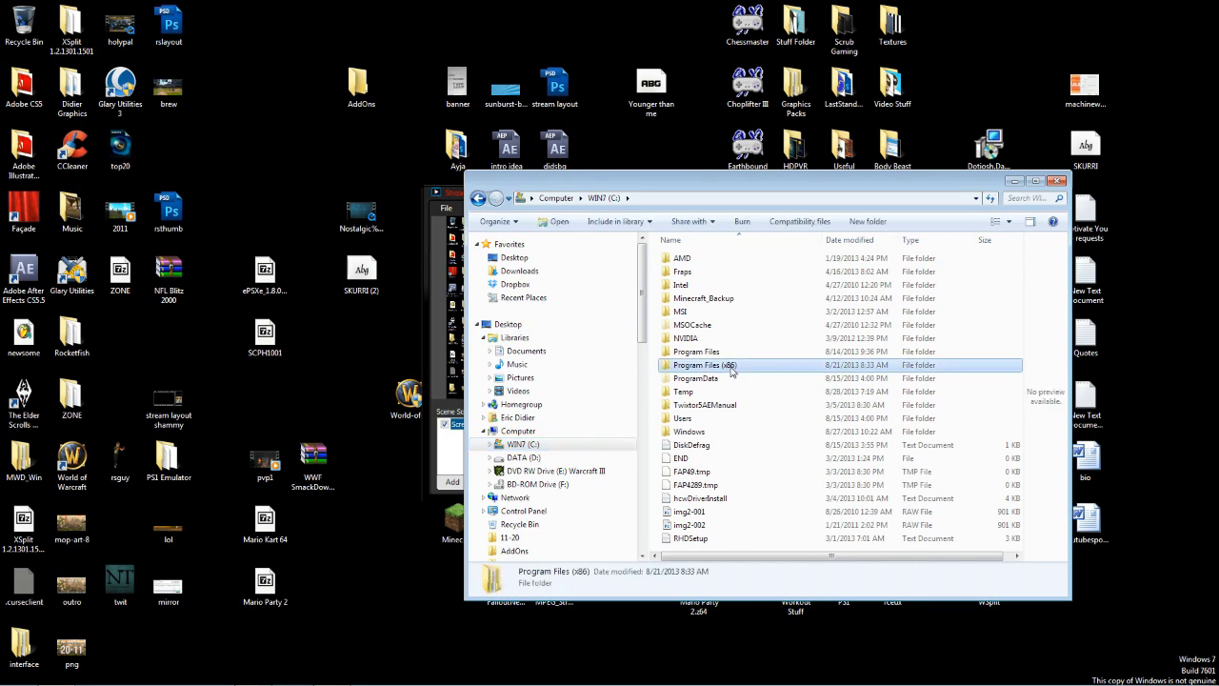
pyautogui.scroll(-20, 730, 372)
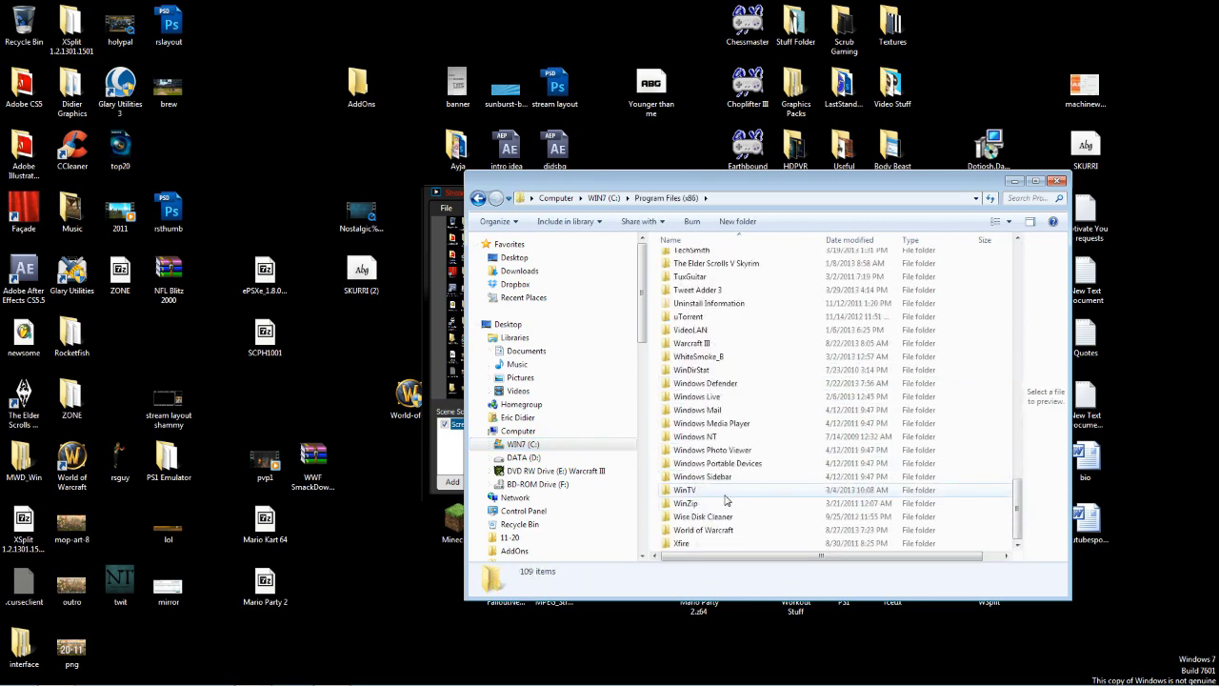
pyautogui.doubleClick(717, 531)
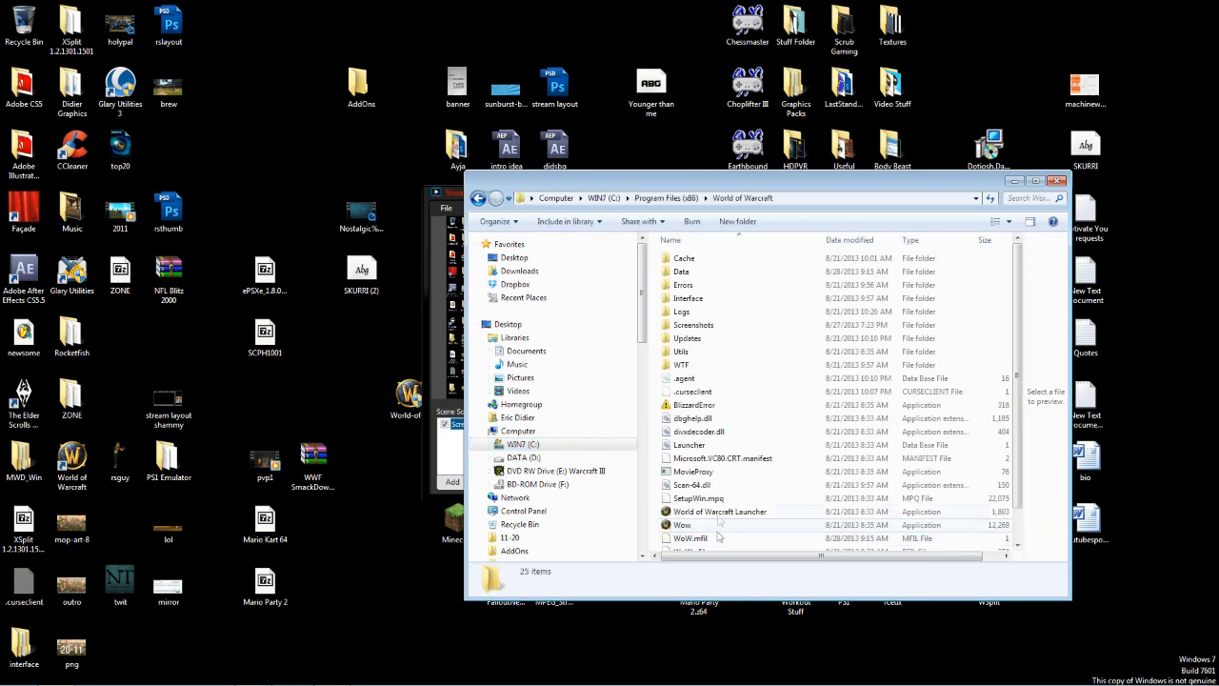
pyautogui.doubleClick(717, 303)
pyautogui.doubleClick(709, 263)
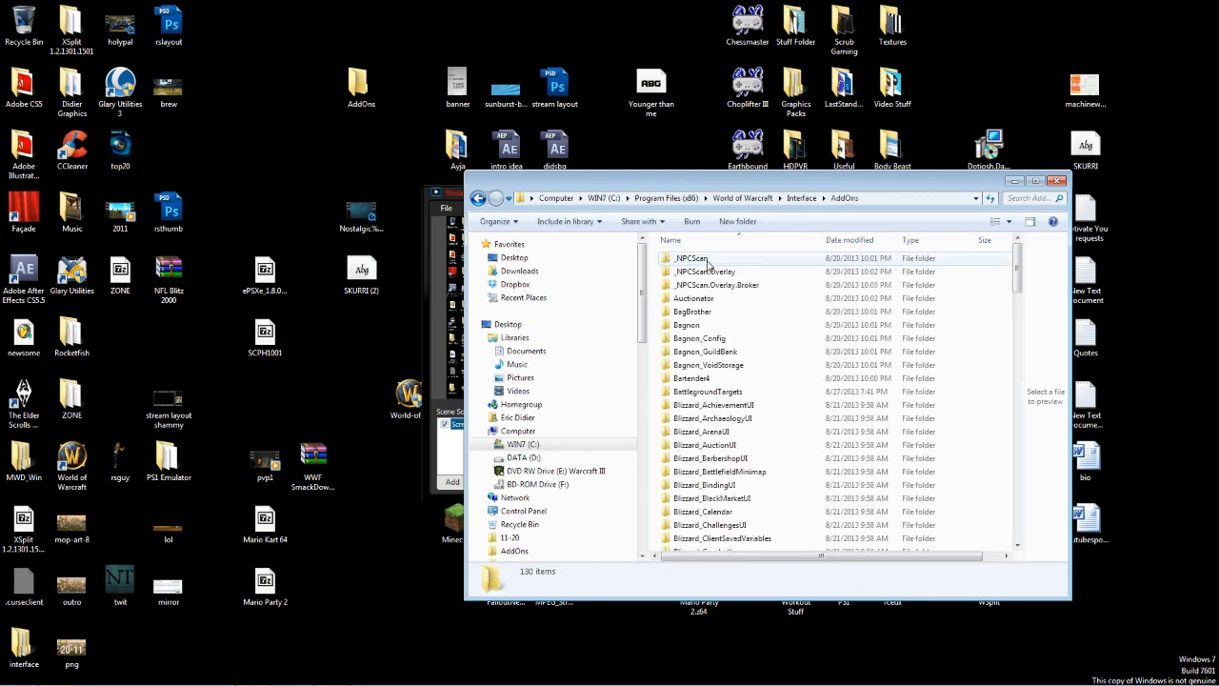
pyautogui.scroll(-20, 724, 362)
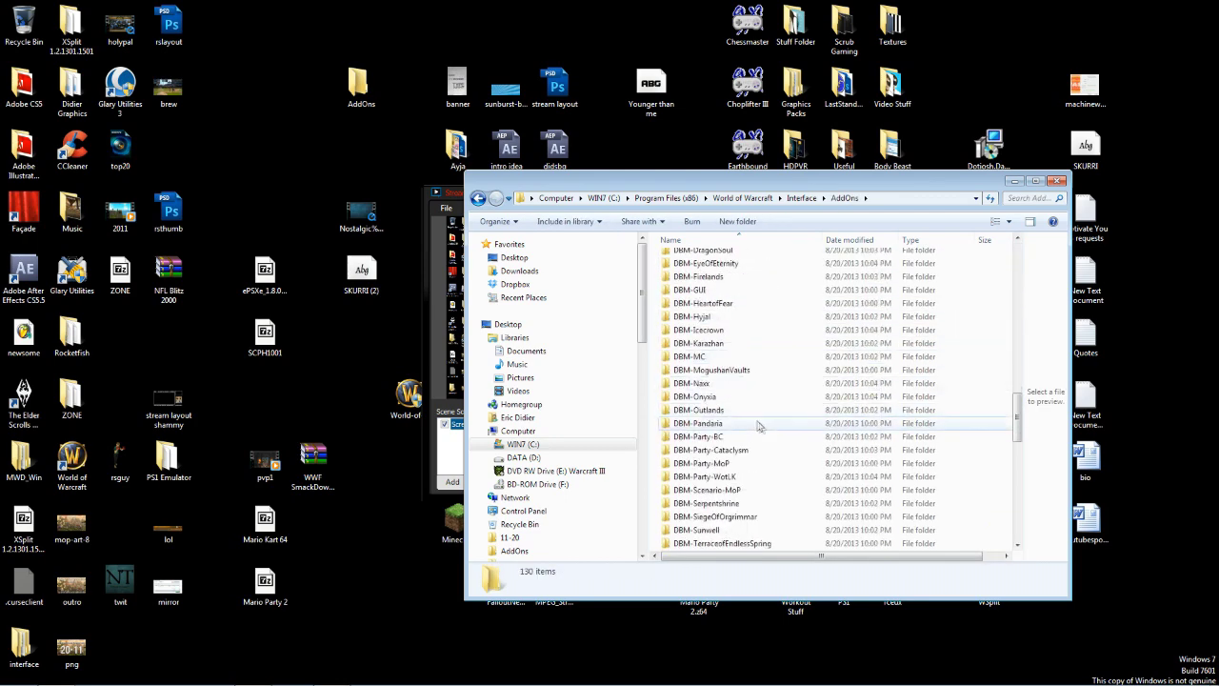
pyautogui.click(698, 426)
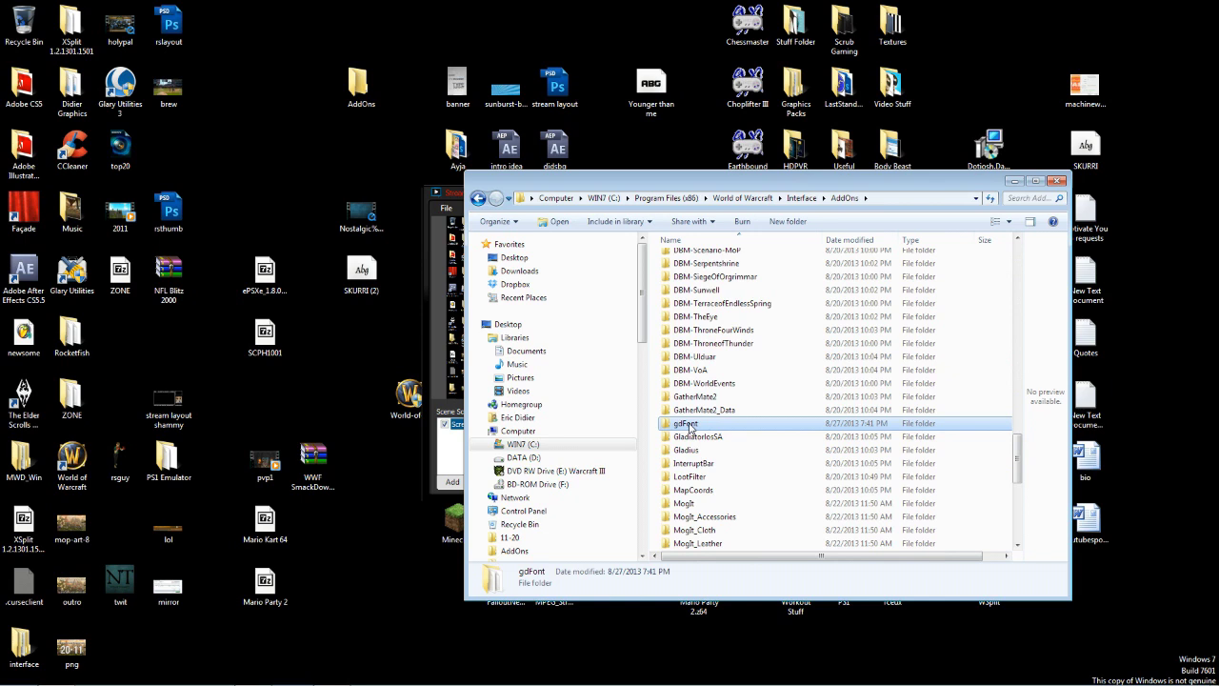
pyautogui.doubleClick(690, 426)
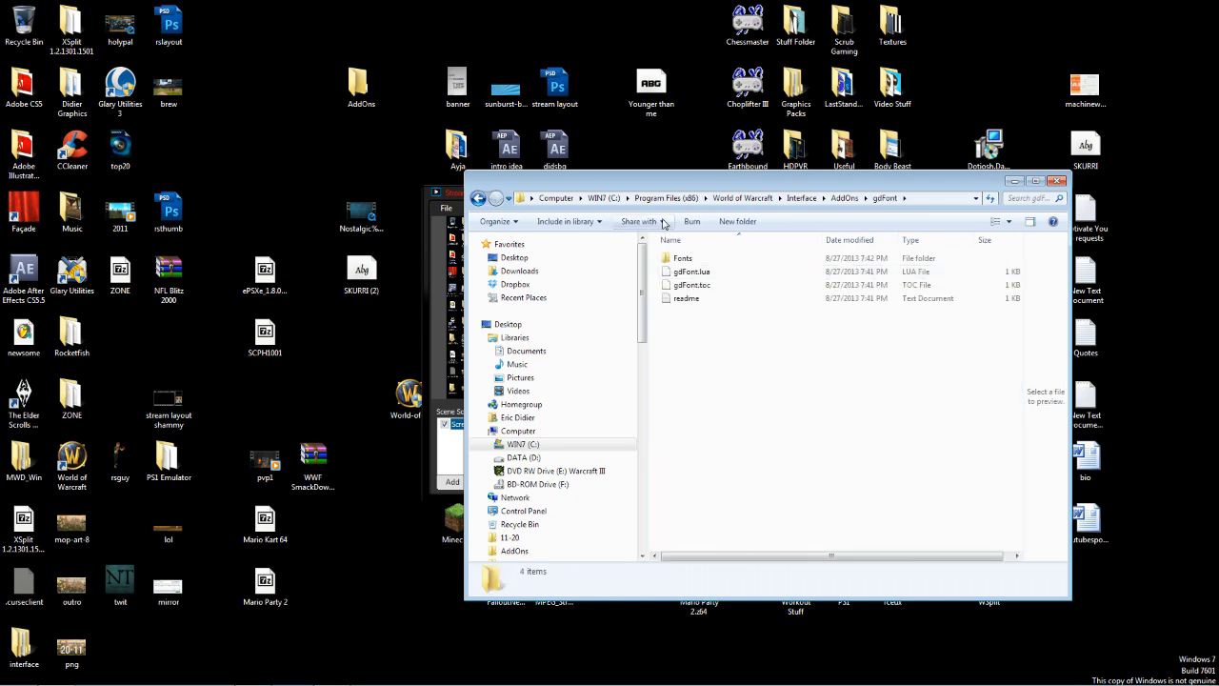
pyautogui.doubleClick(682, 260)
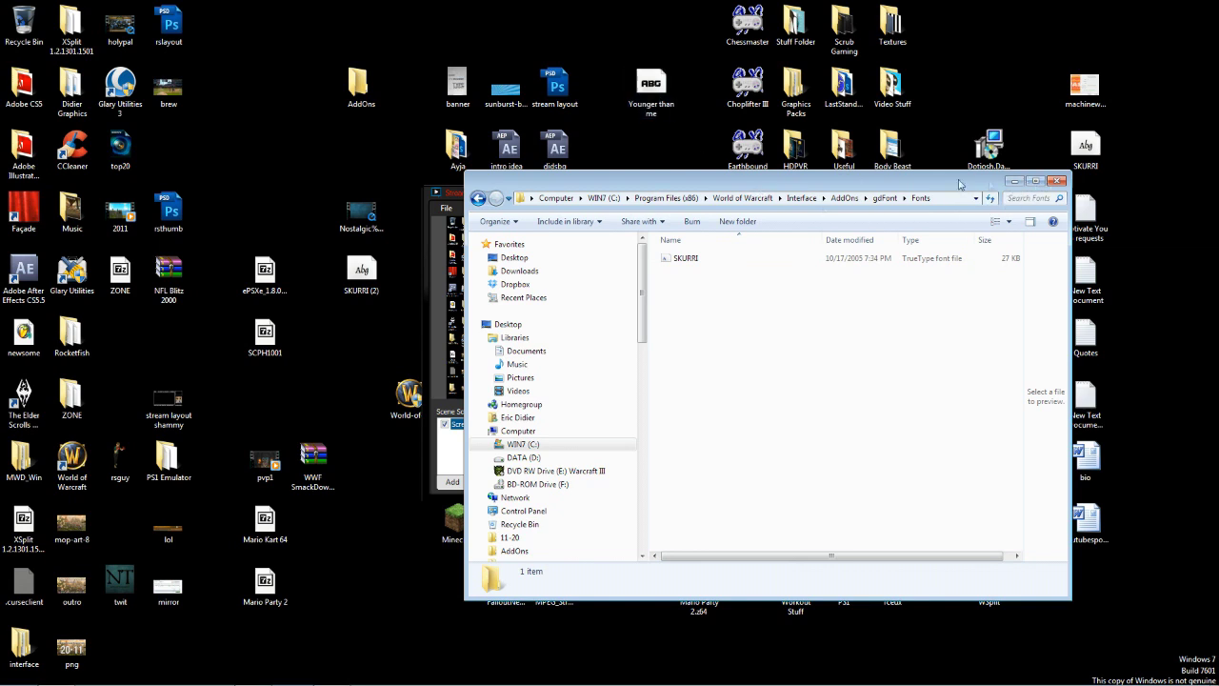
# - Copy the Younger than me font from the desktop into the gdFont Fonts folder and maximize the folder window
pyautogui.click(646, 92)
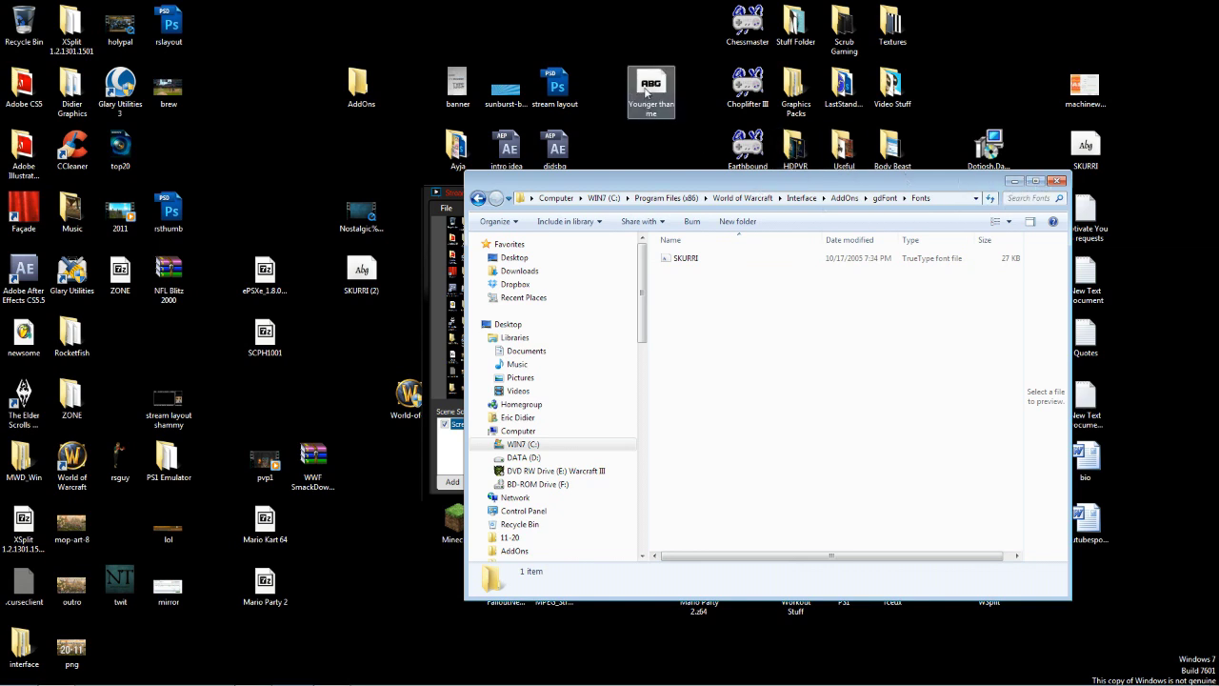
pyautogui.click(583, 123)
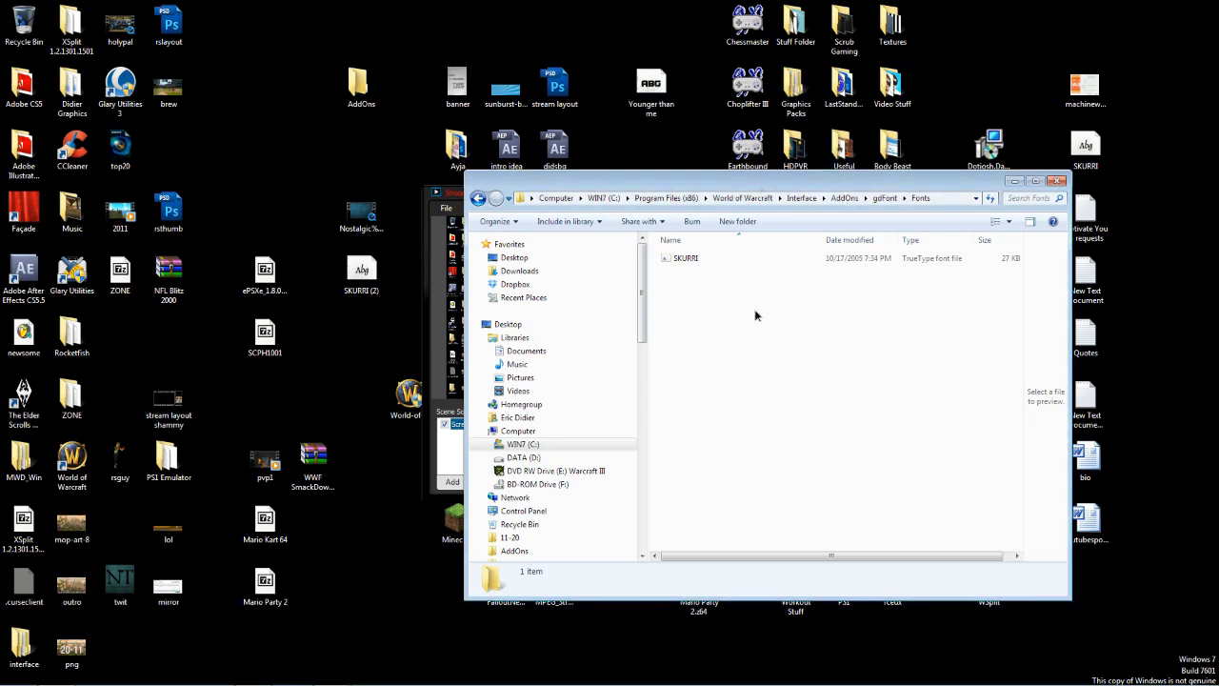
pyautogui.hotkey('ctrl', 'v')
pyautogui.click(1035, 181)
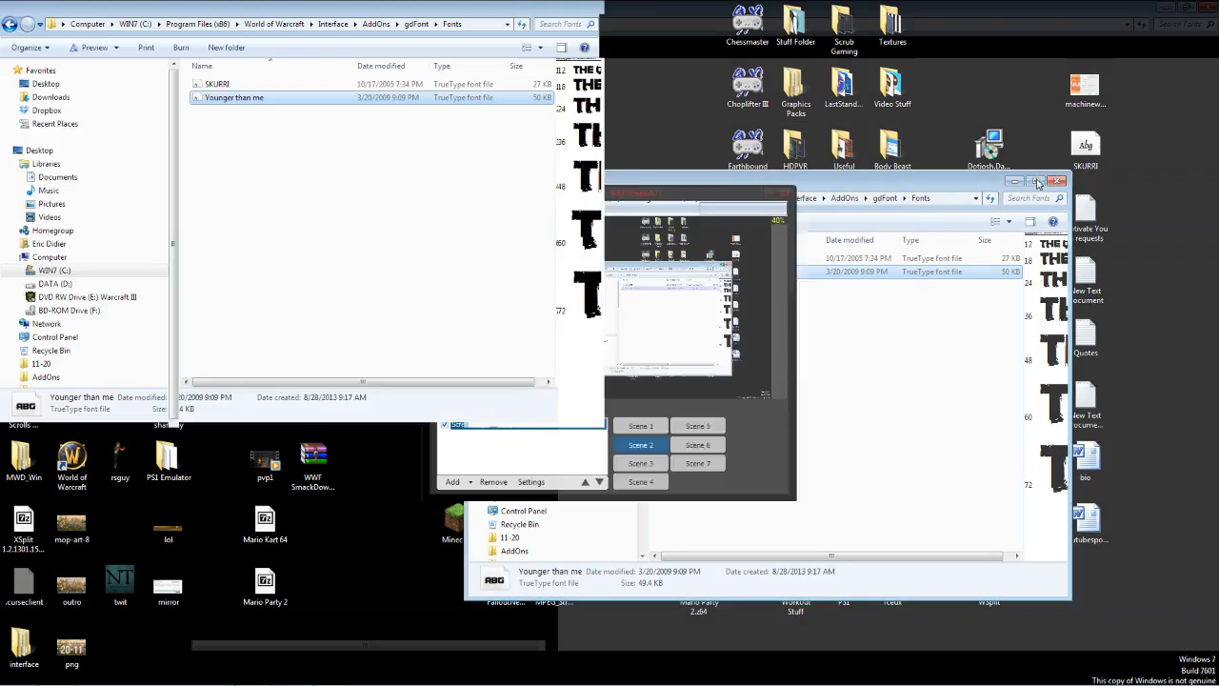
# - Try to delete the original SKURRI font from the gdFont Fonts folder
pyautogui.click(219, 84)
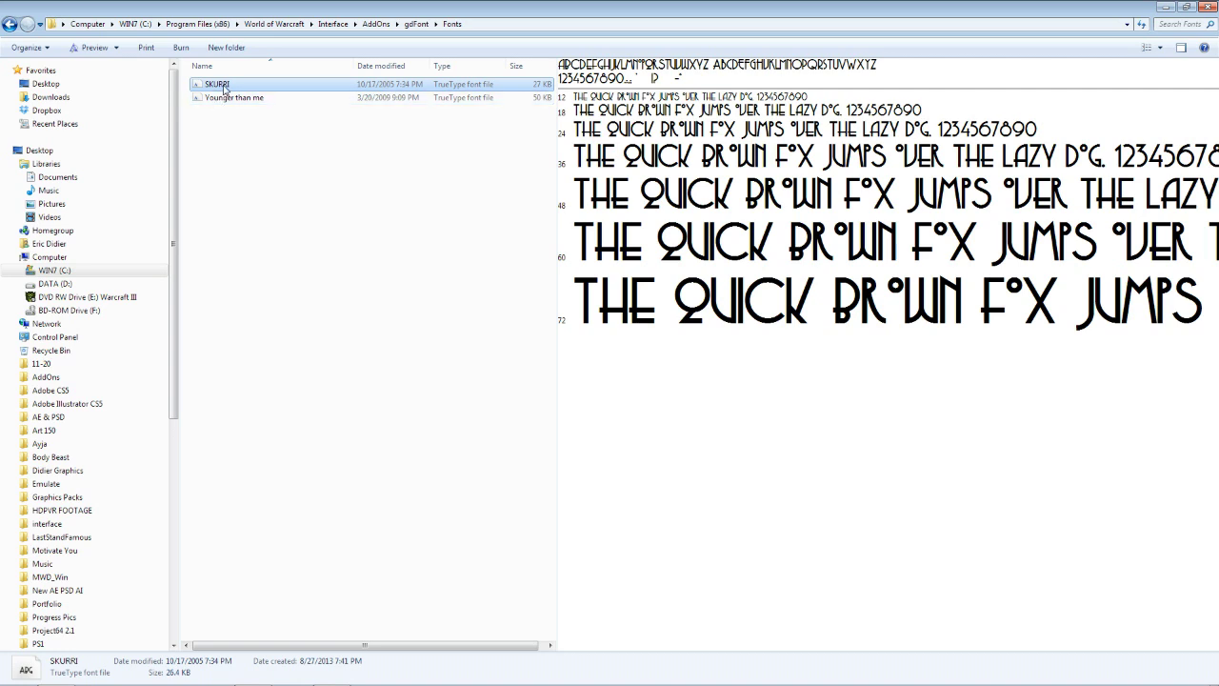
pyautogui.click(221, 85)
pyautogui.click(239, 121)
pyautogui.click(218, 88)
pyautogui.press('Delete')
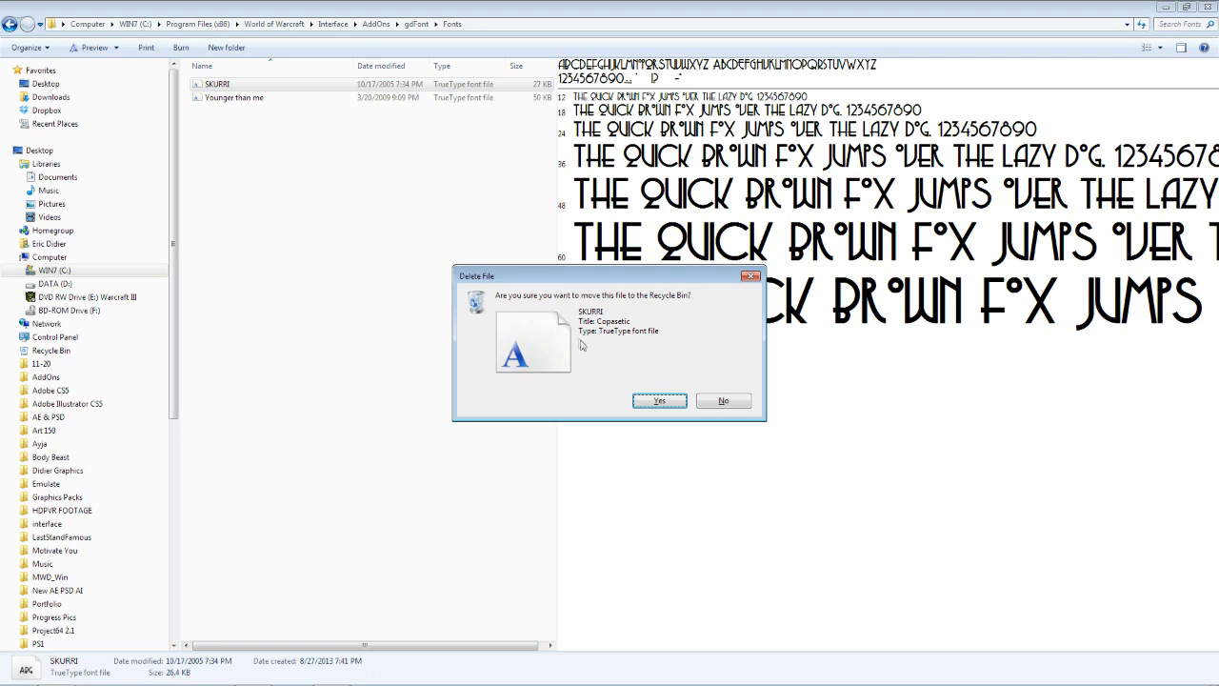
pyautogui.click(659, 400)
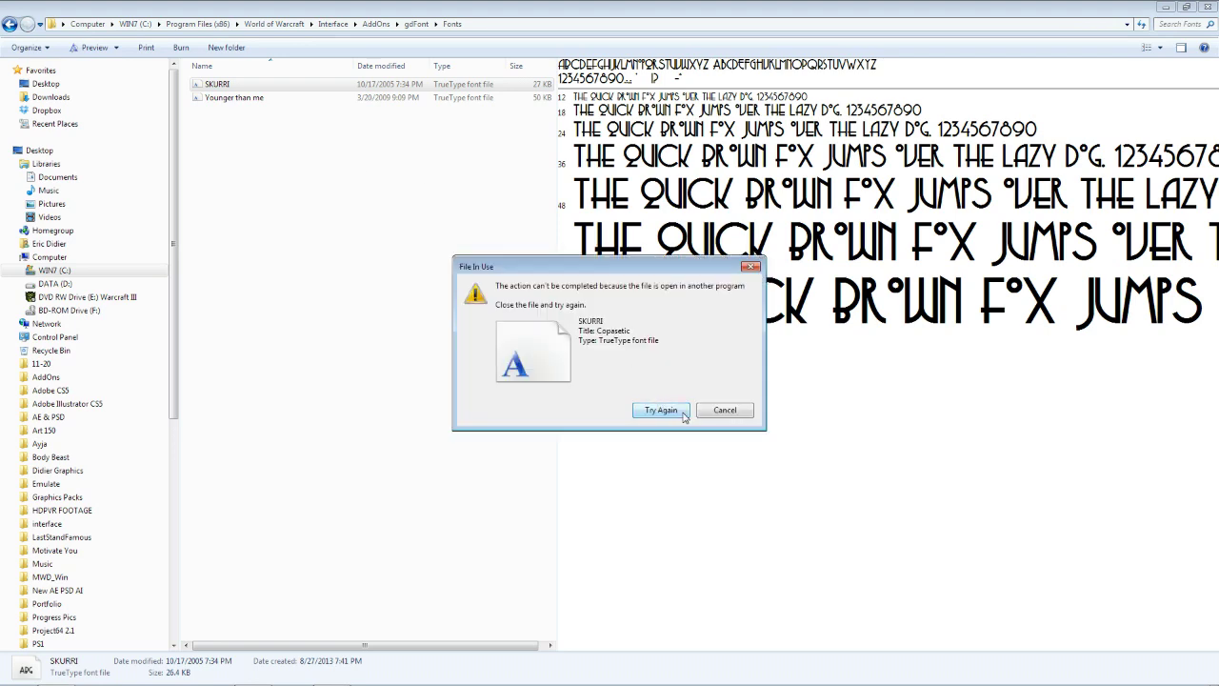
pyautogui.click(724, 409)
# - Move the original SKURRI font out of the Fonts folder to the desktop, keeping both files with that name
pyautogui.press('super+Down')
pyautogui.moveTo(684, 259); pyautogui.dragTo(667, 98)
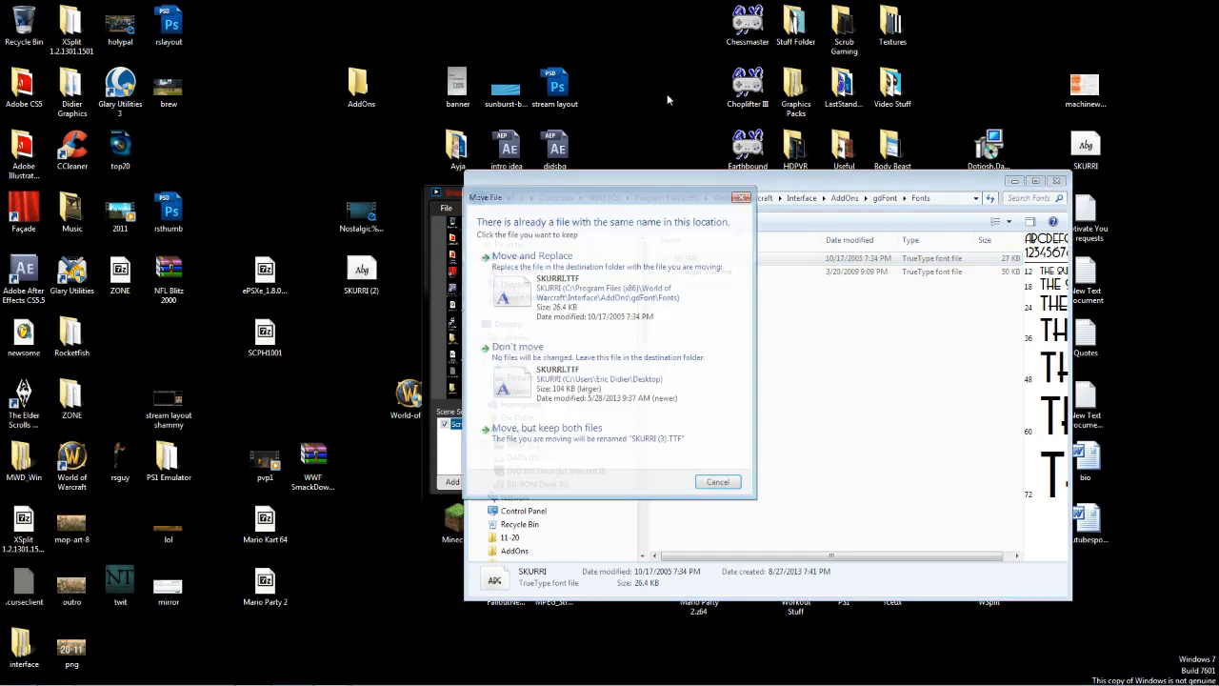
pyautogui.click(627, 444)
pyautogui.click(1038, 181)
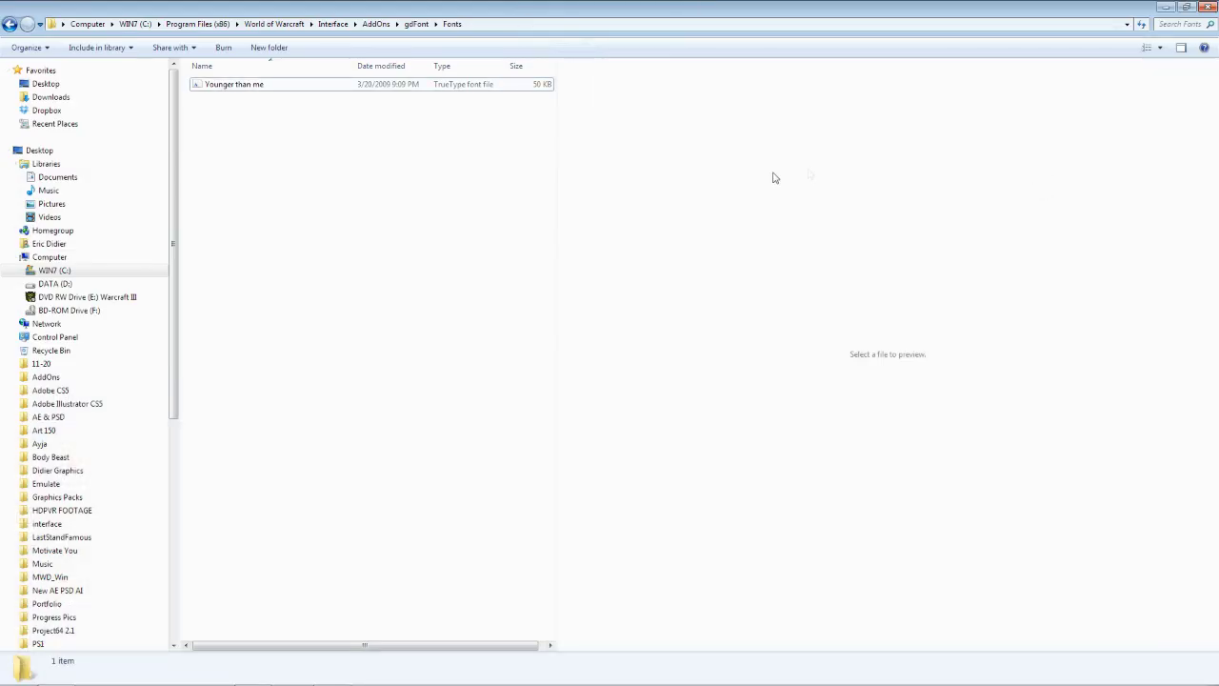
# - Rename the Younger than me font in the Fonts folder as SKURRI
pyautogui.click(266, 87)
pyautogui.rightClick(266, 85)
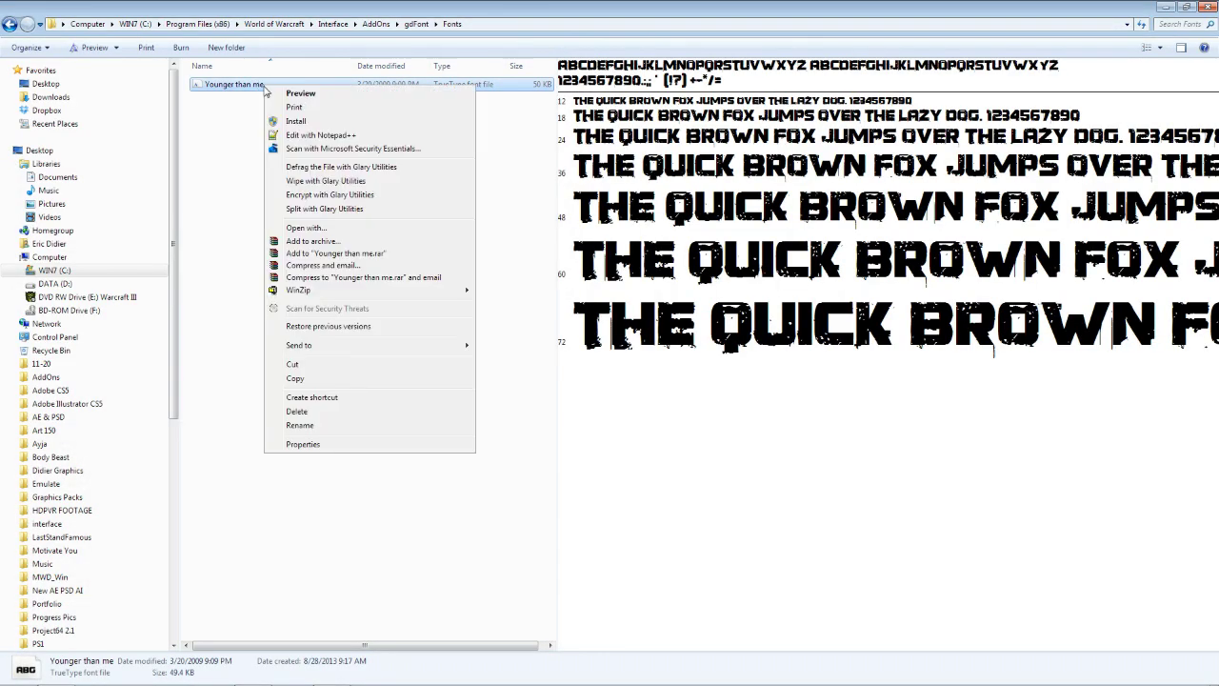
pyautogui.click(350, 430)
pyautogui.write('Skur')
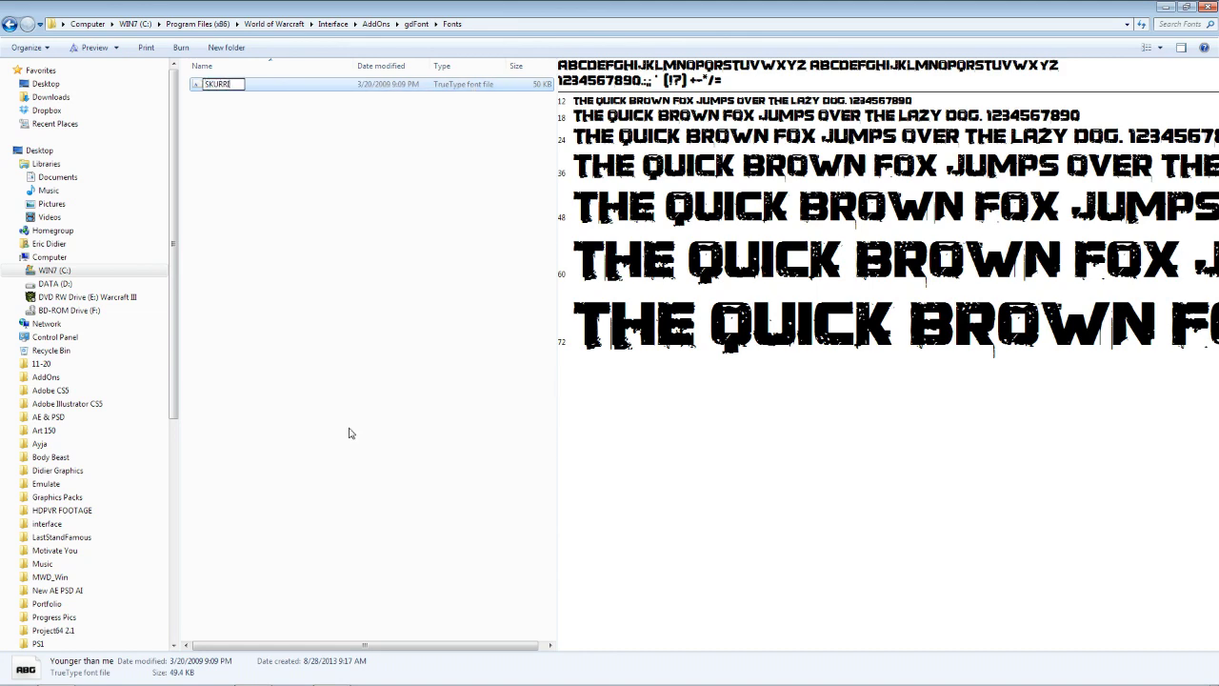
pyautogui.write('RI')
pyautogui.press('Return')
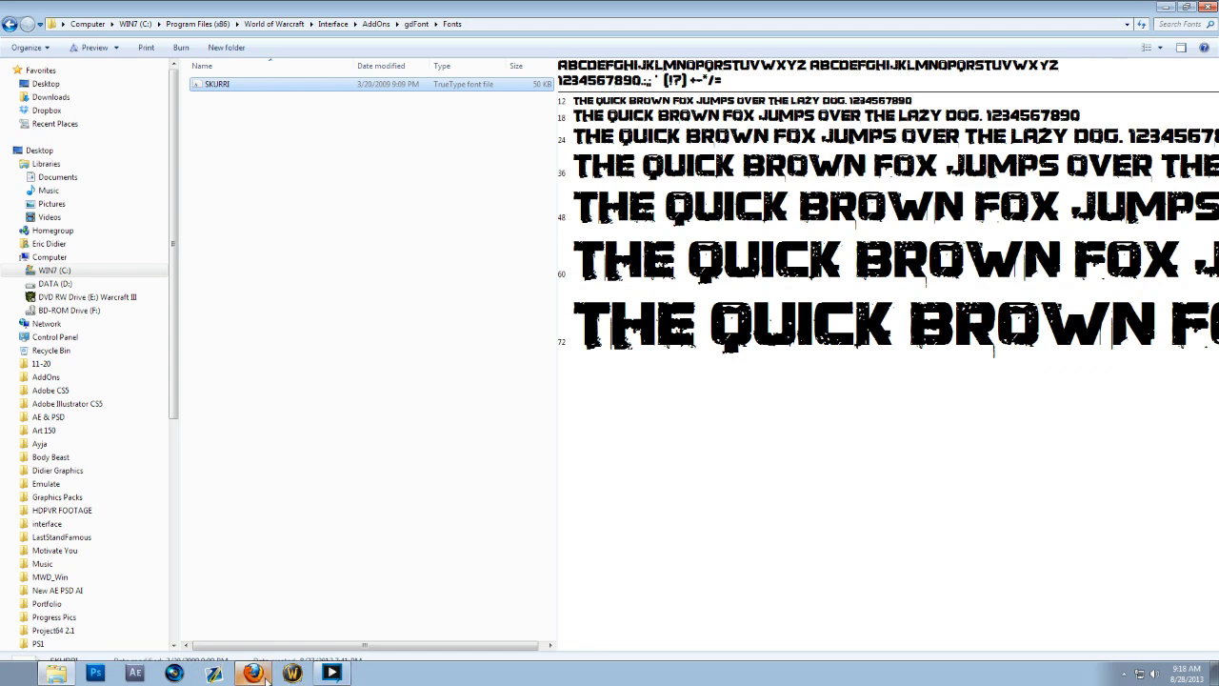
# - Switch to World of Warcraft and attack an Ice Elemental in The Frozen Glade to test the damage font
pyautogui.click(291, 673)
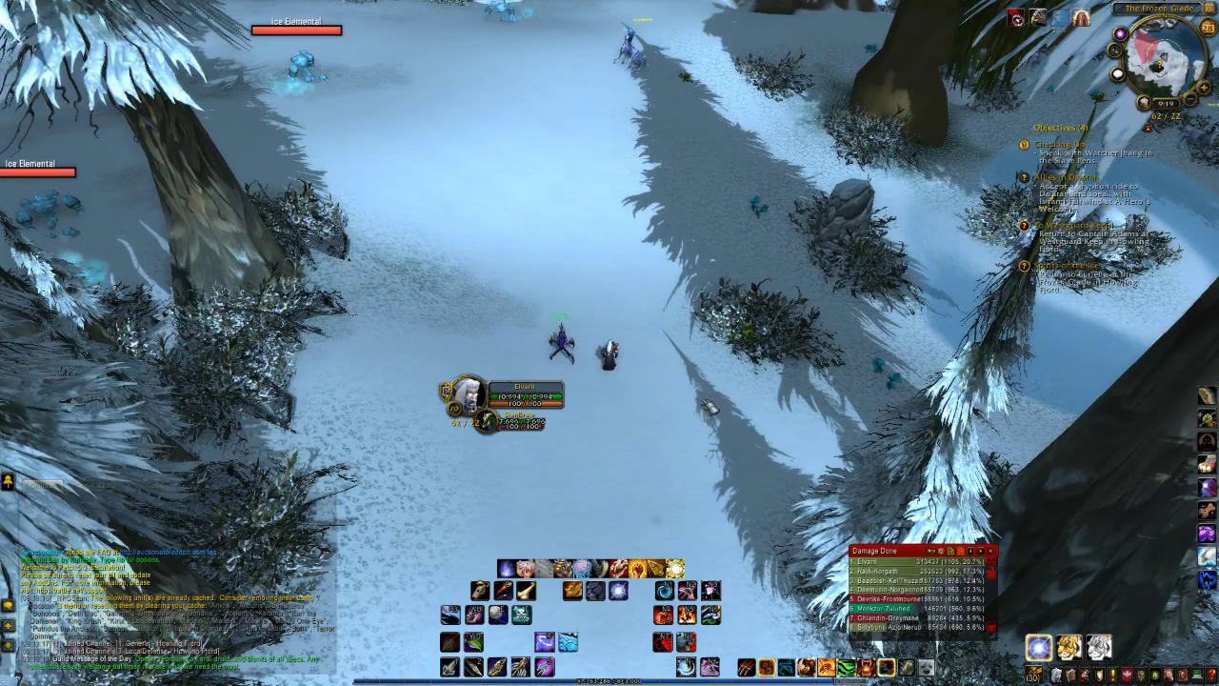
pyautogui.moveTo(710, 407); pyautogui.dragTo(541, 204)
pyautogui.press('w')
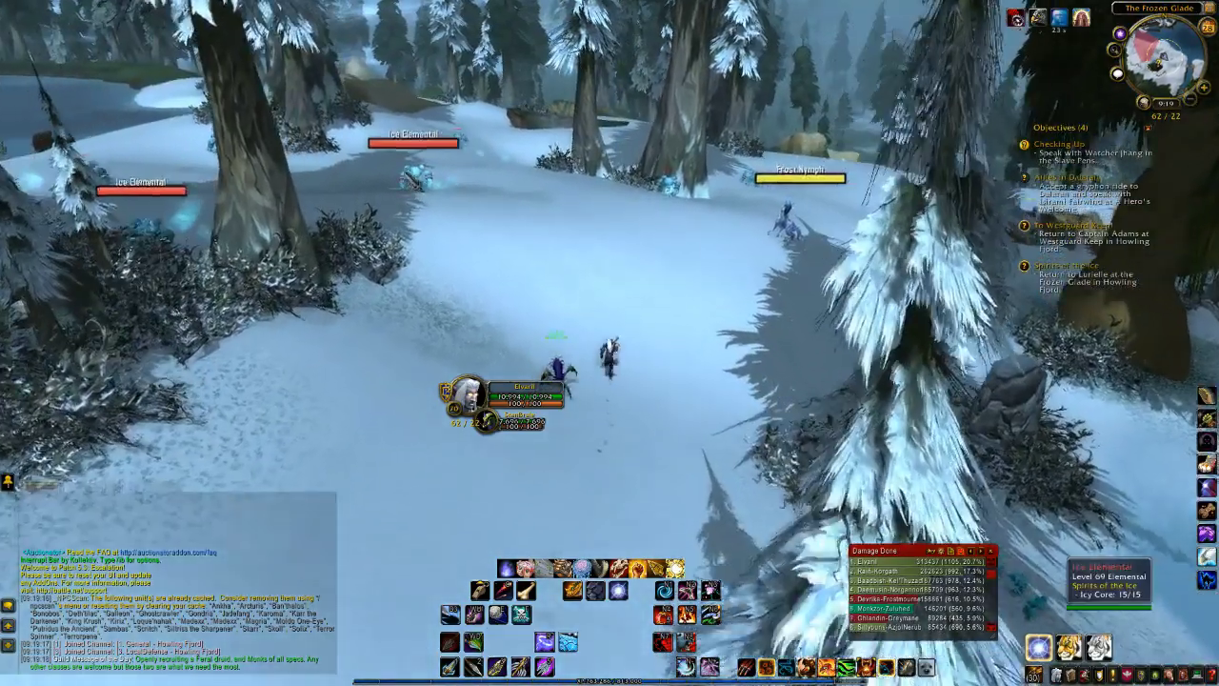
pyautogui.click(419, 171)
pyautogui.press('1')
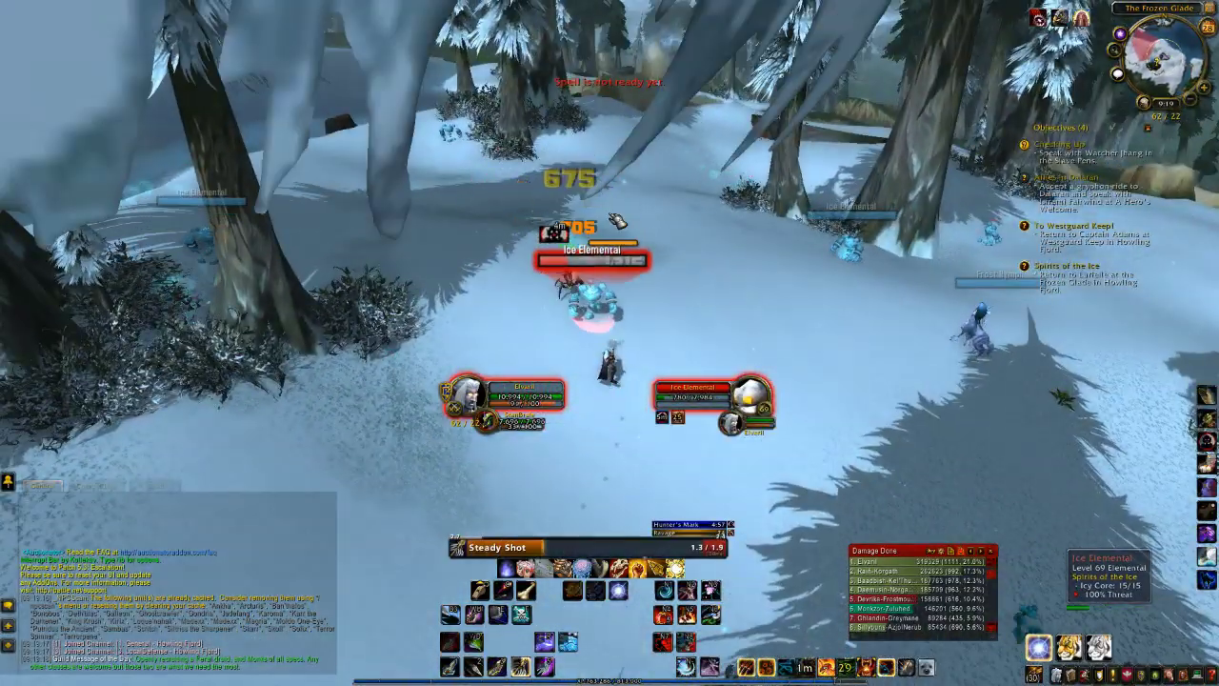
# - Finish off the first Ice Elemental and fight a second one with the hunter's shots
pyautogui.moveTo(689, 245); pyautogui.dragTo(579, 179)
pyautogui.press('1')
pyautogui.press('d')
pyautogui.press('2')
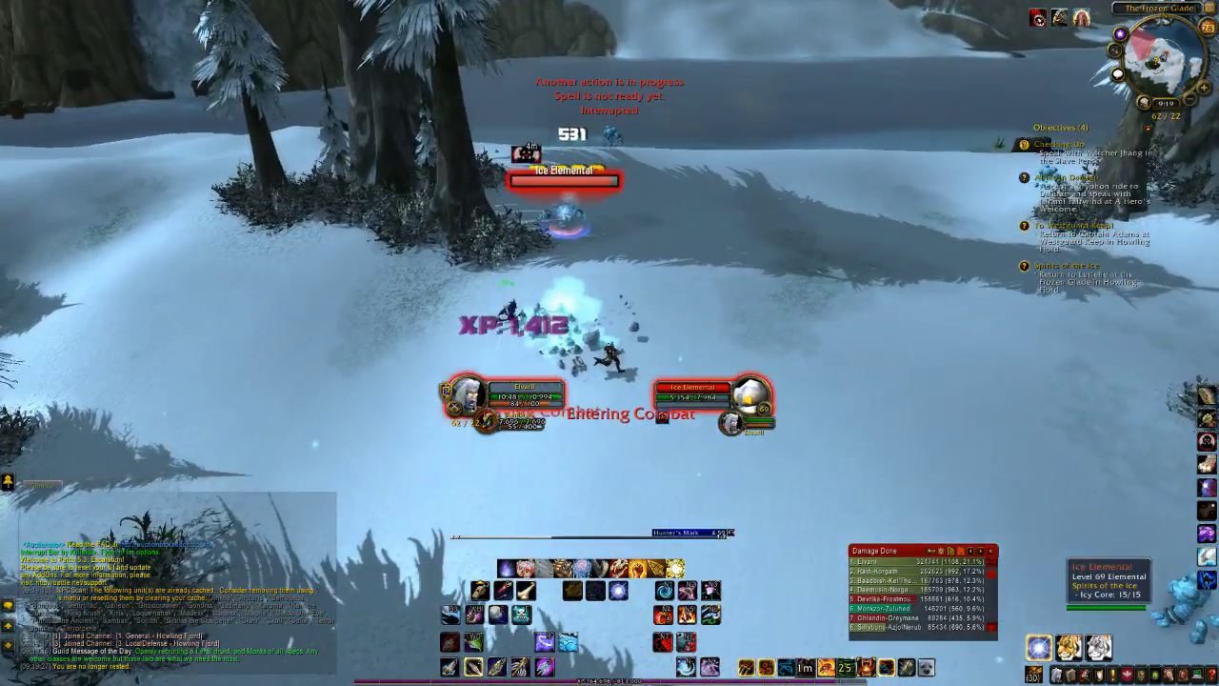
pyautogui.press('4')
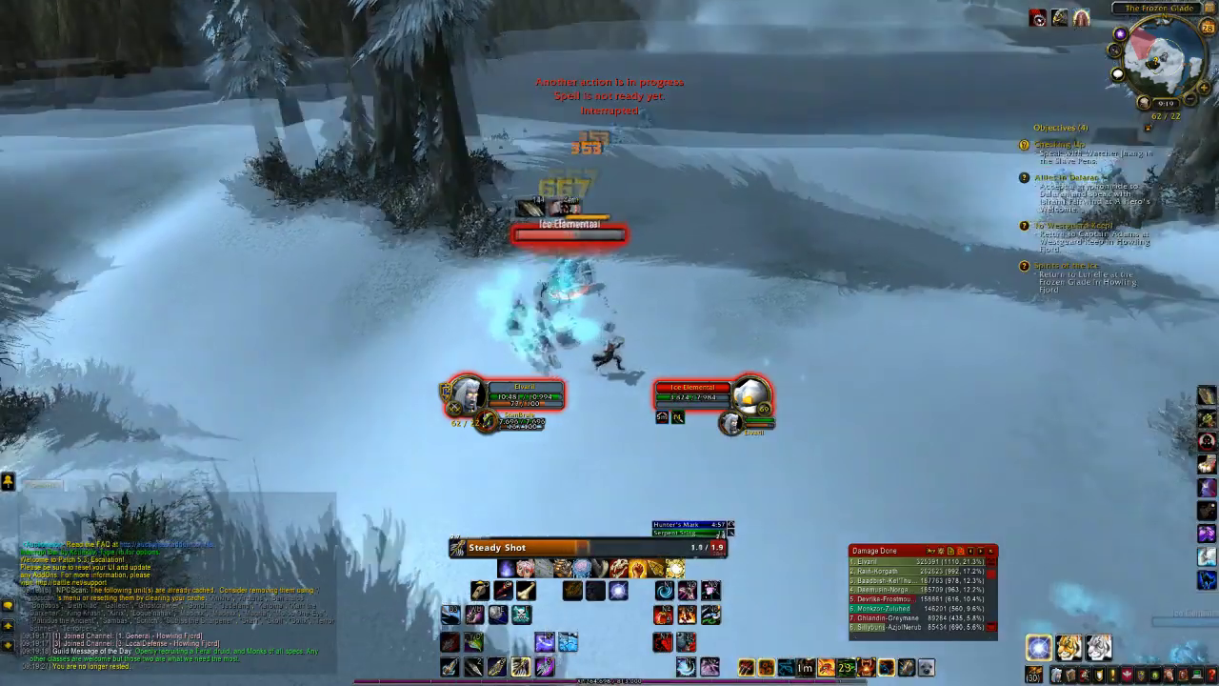
pyautogui.press('3')
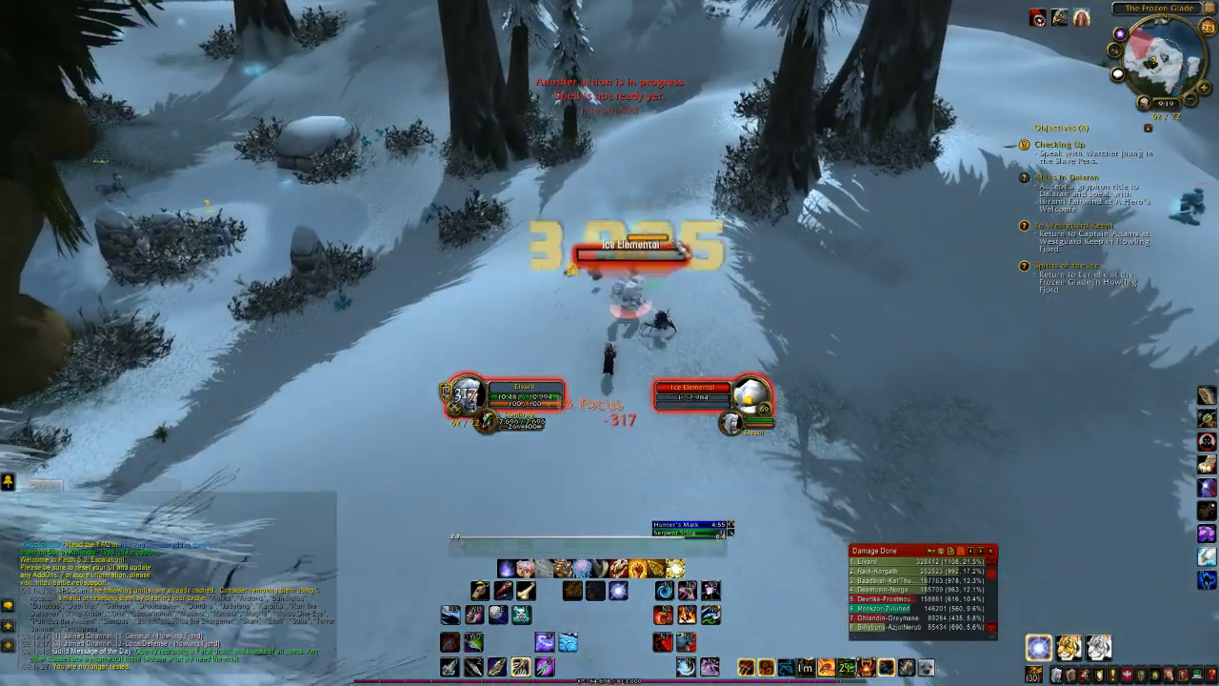
# - Approach the Ice Elemental near the water's edge and attack it with Steady Shot
pyautogui.press('w')
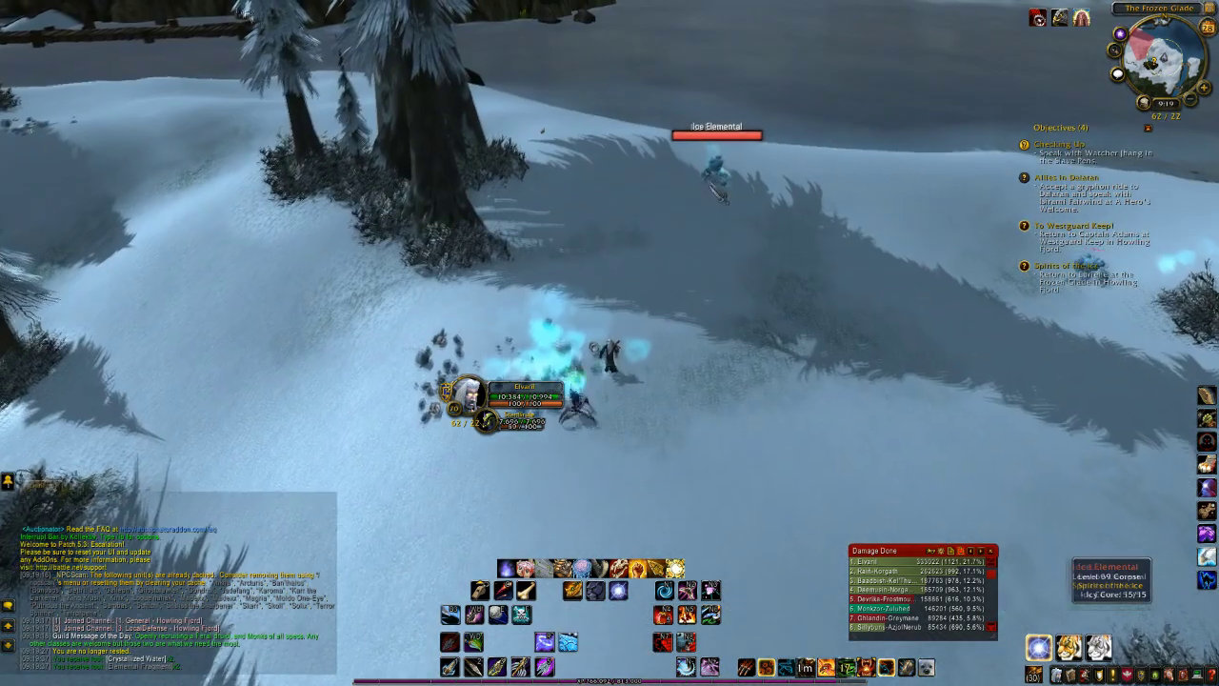
pyautogui.click(710, 181)
pyautogui.press('3')
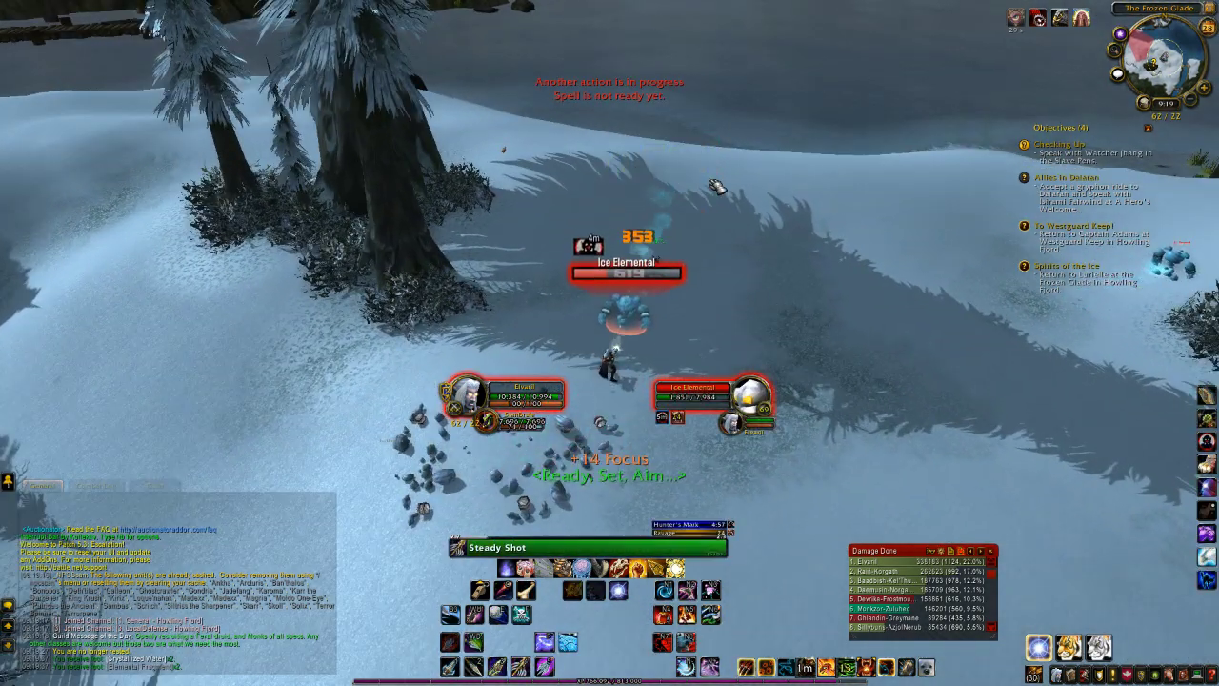
# - Run along the shore toward the Ice Elemental beside the snowy trees and kill it
pyautogui.press('w')
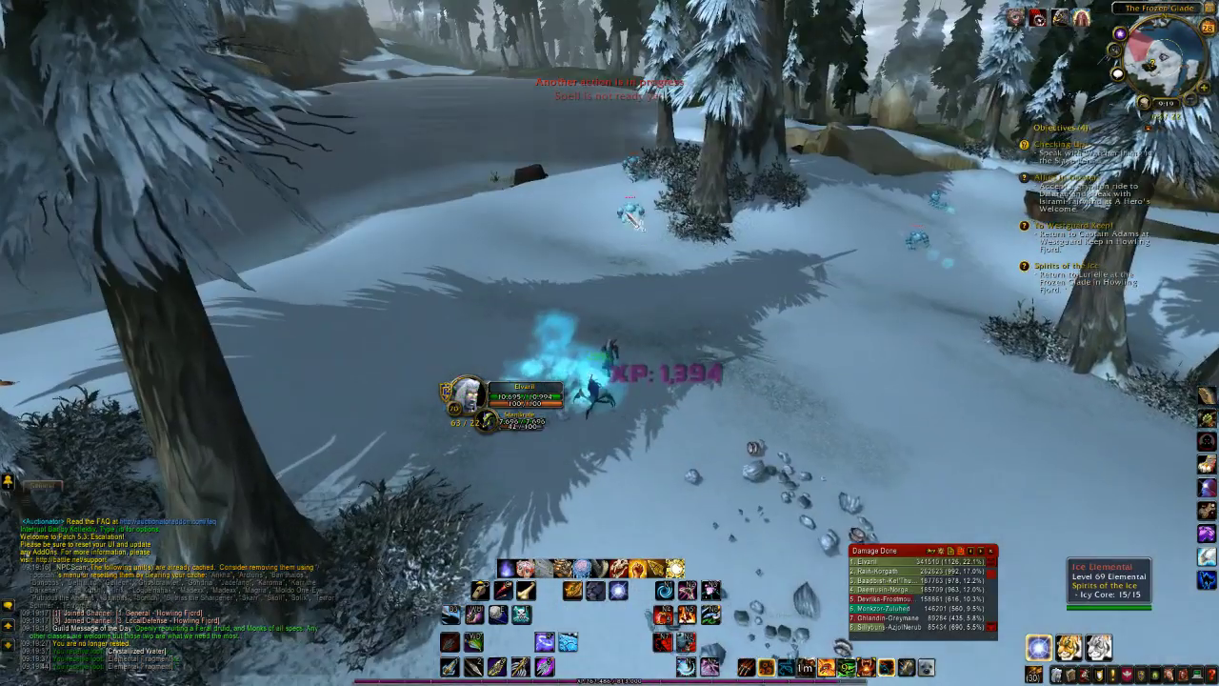
pyautogui.click(634, 223)
pyautogui.press('2')
pyautogui.press('1')
pyautogui.press('a')
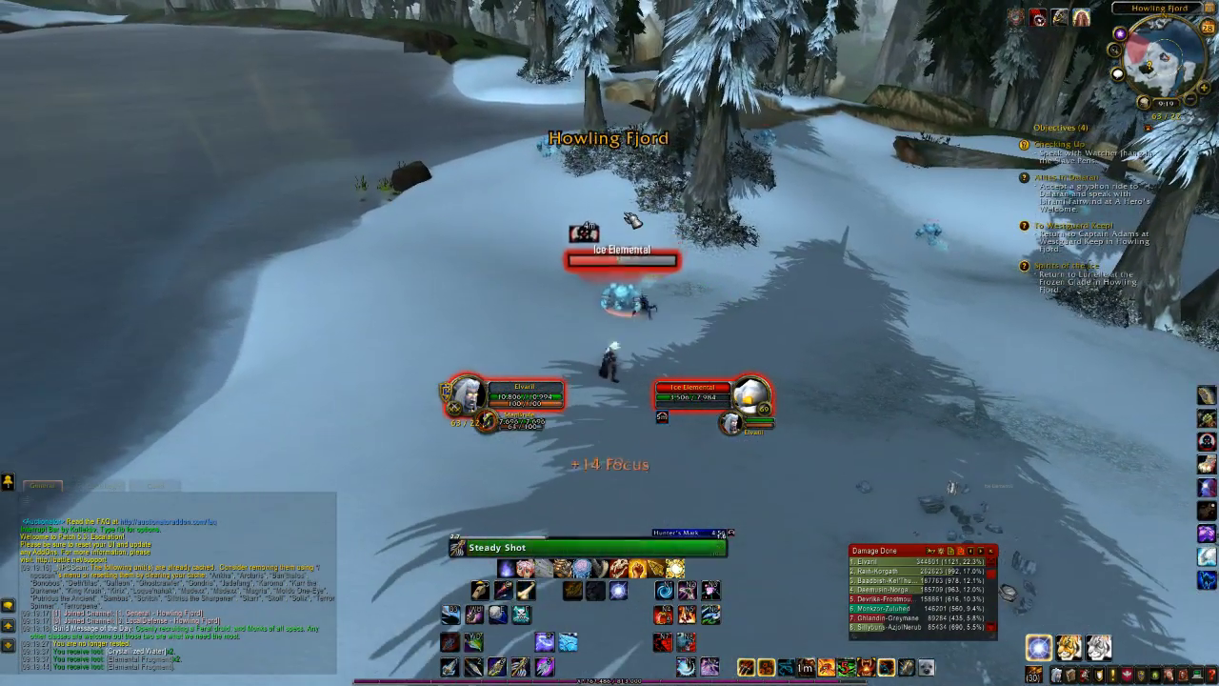
pyautogui.moveTo(624, 250); pyautogui.dragTo(666, 271)
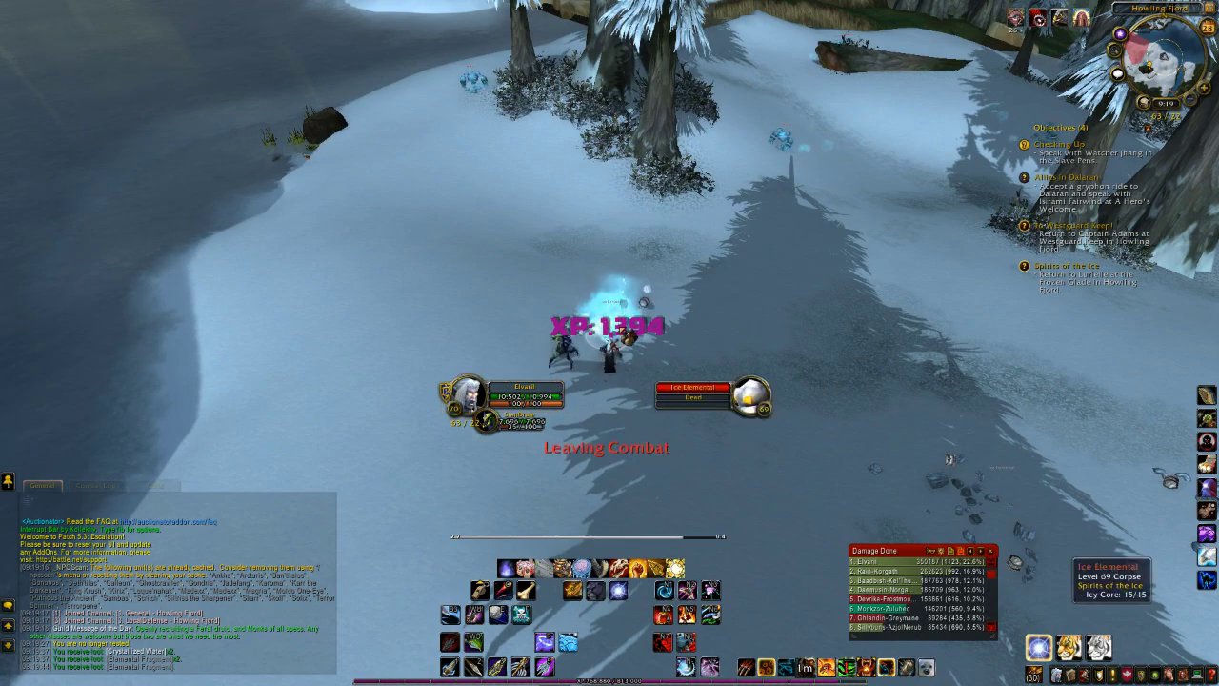
# - Head back into The Frozen Glade, kill the Ice Elemental near the large tree and open its loot
pyautogui.press('w')
pyautogui.moveTo(628, 335); pyautogui.dragTo(700, 307)
pyautogui.moveTo(610, 291); pyautogui.dragTo(657, 282)
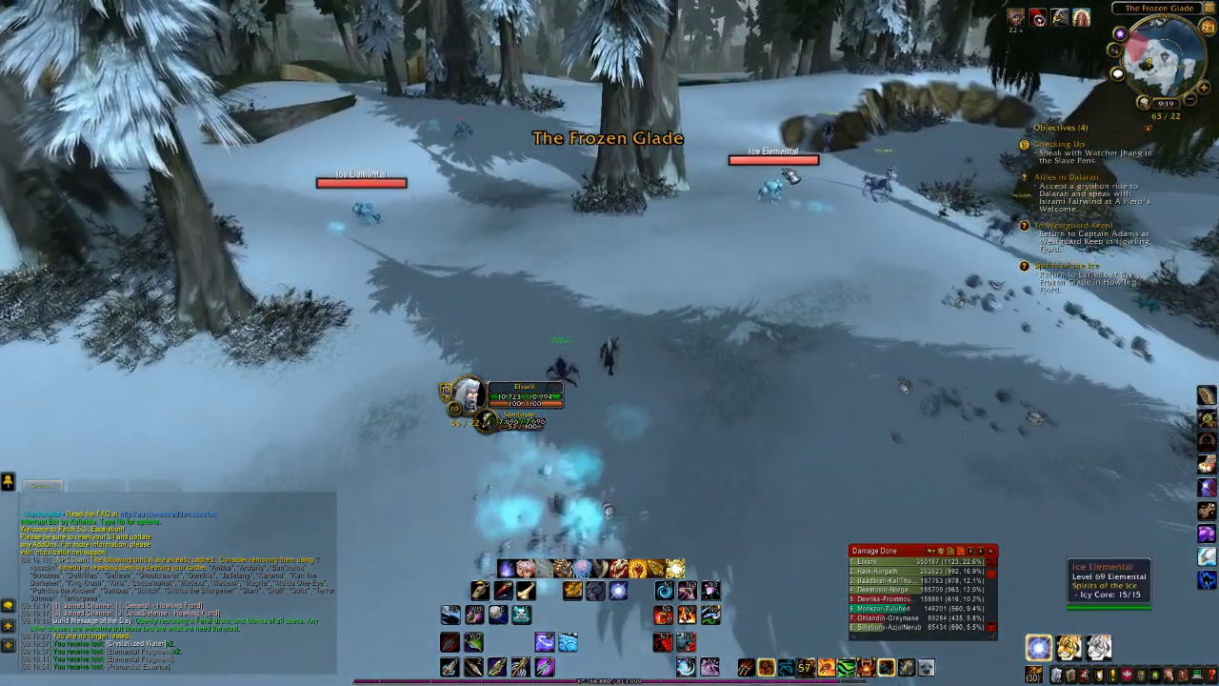
pyautogui.click(767, 196)
pyautogui.press('5')
pyautogui.press('4')
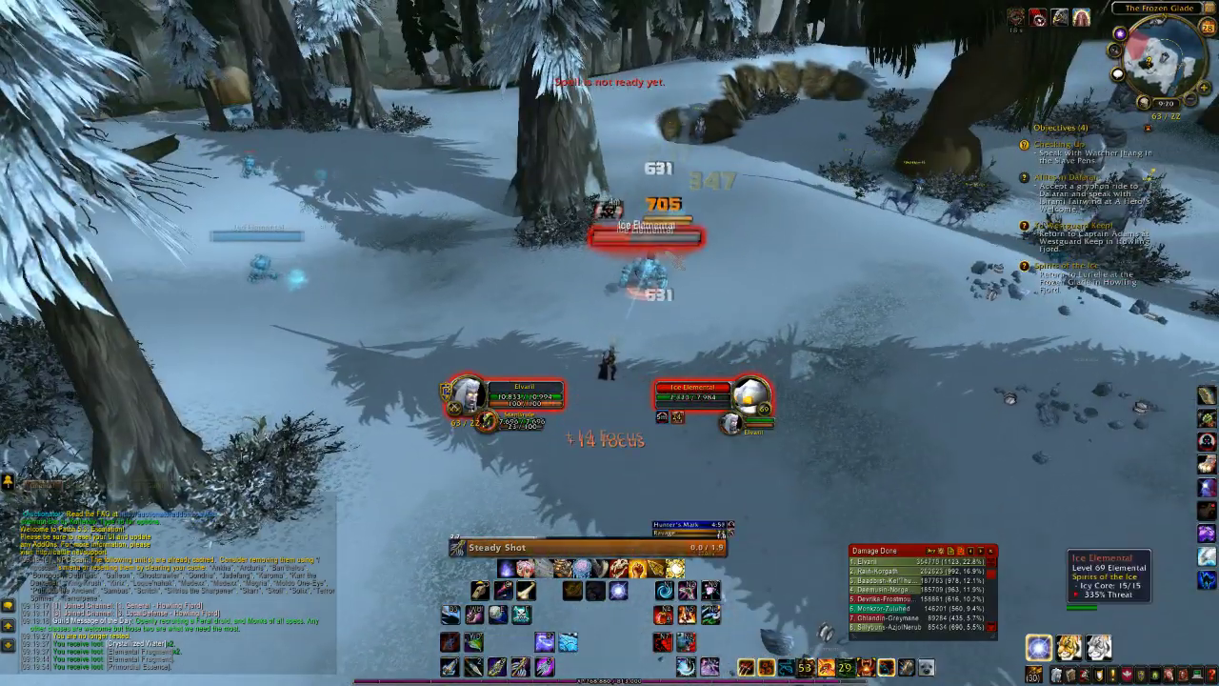
pyautogui.press('4')
pyautogui.moveTo(644, 282)
pyautogui.mouseDown()
pyautogui.moveTo(618, 329)
pyautogui.moveTo(662, 295)
pyautogui.mouseUp()
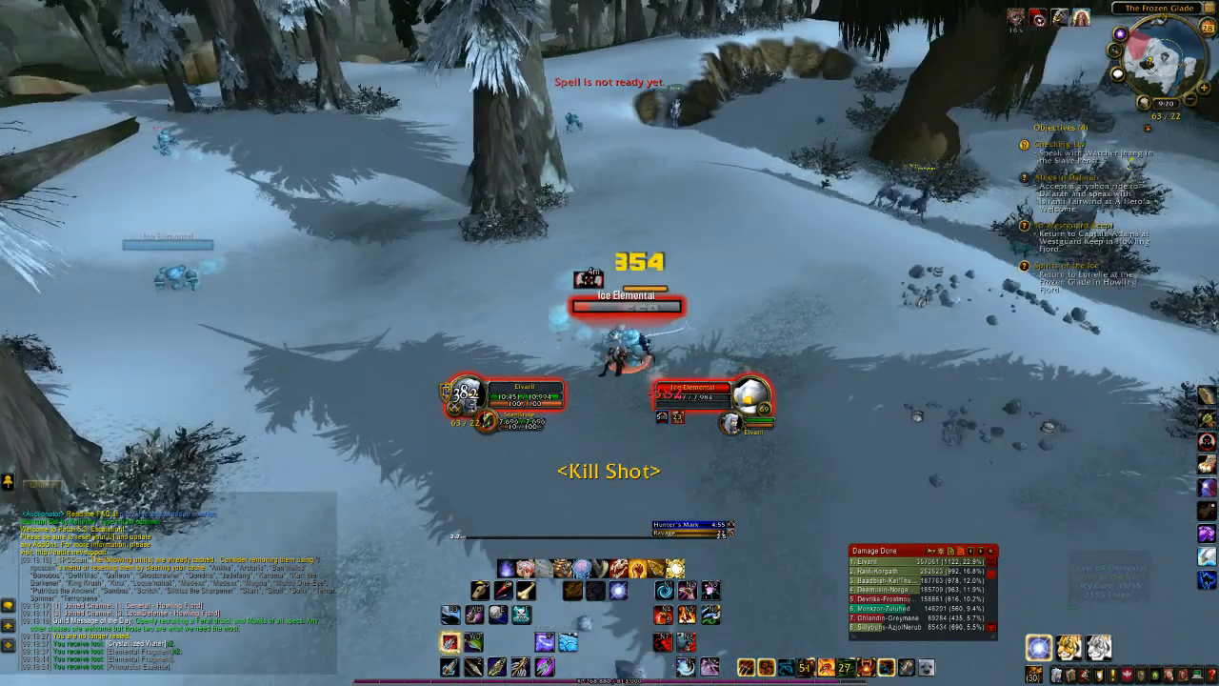
pyautogui.press('s')
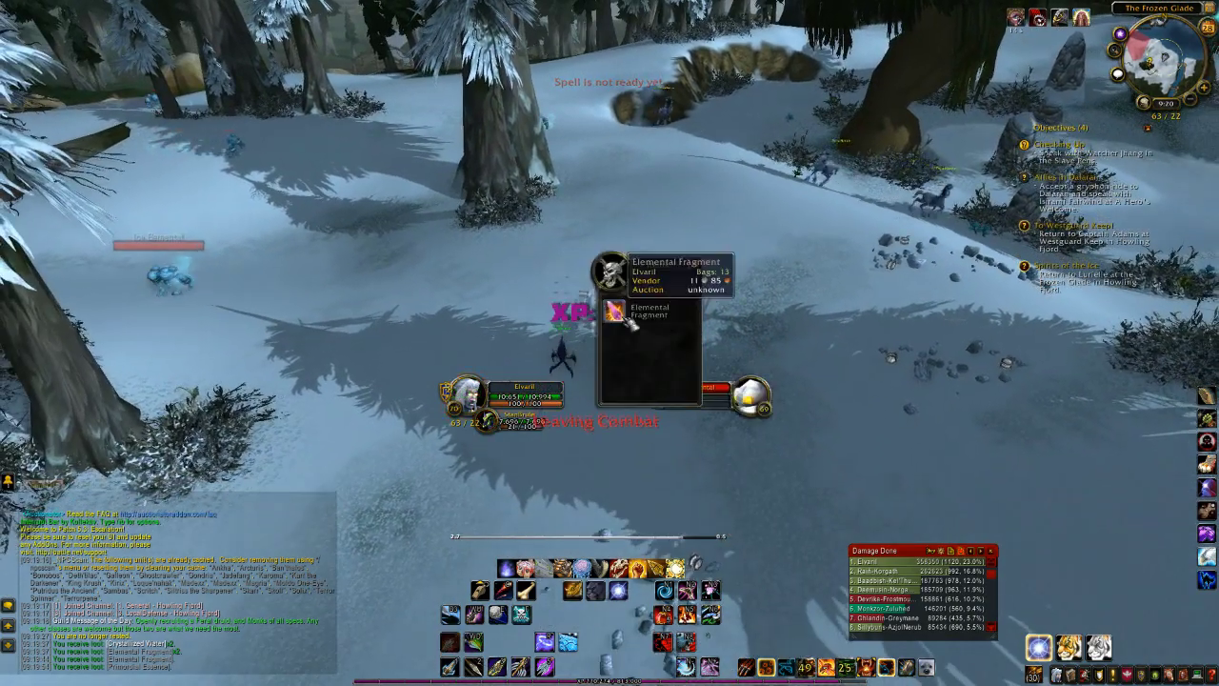